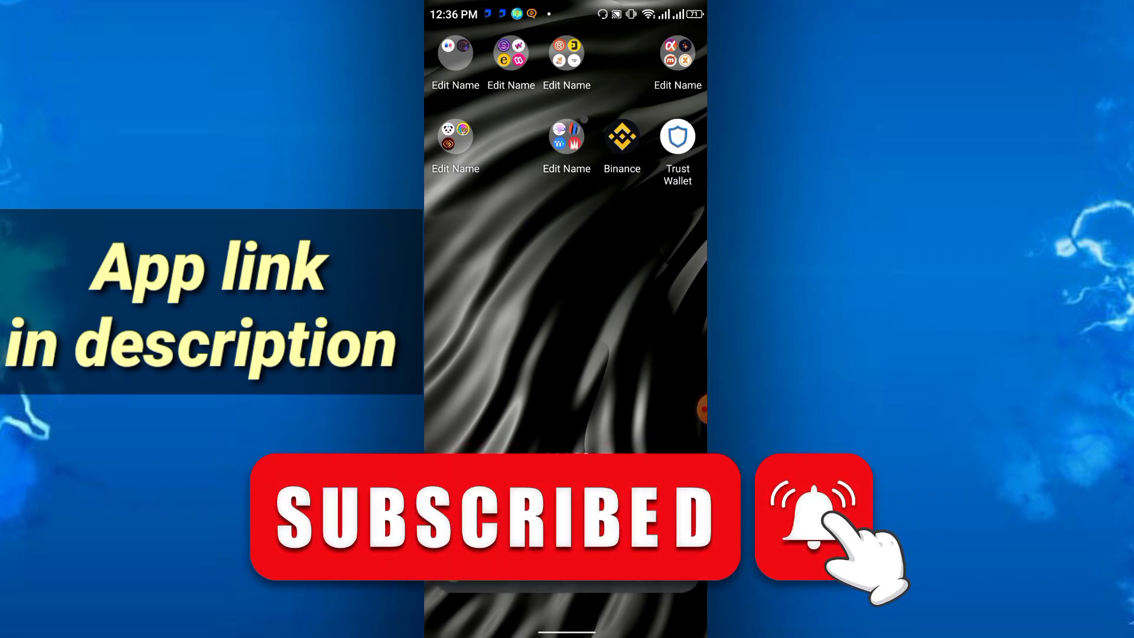
# From the Android home screen, open the Minima Incentive Program sign-up form with phone, email and password fields
pyautogui.click(701, 409)
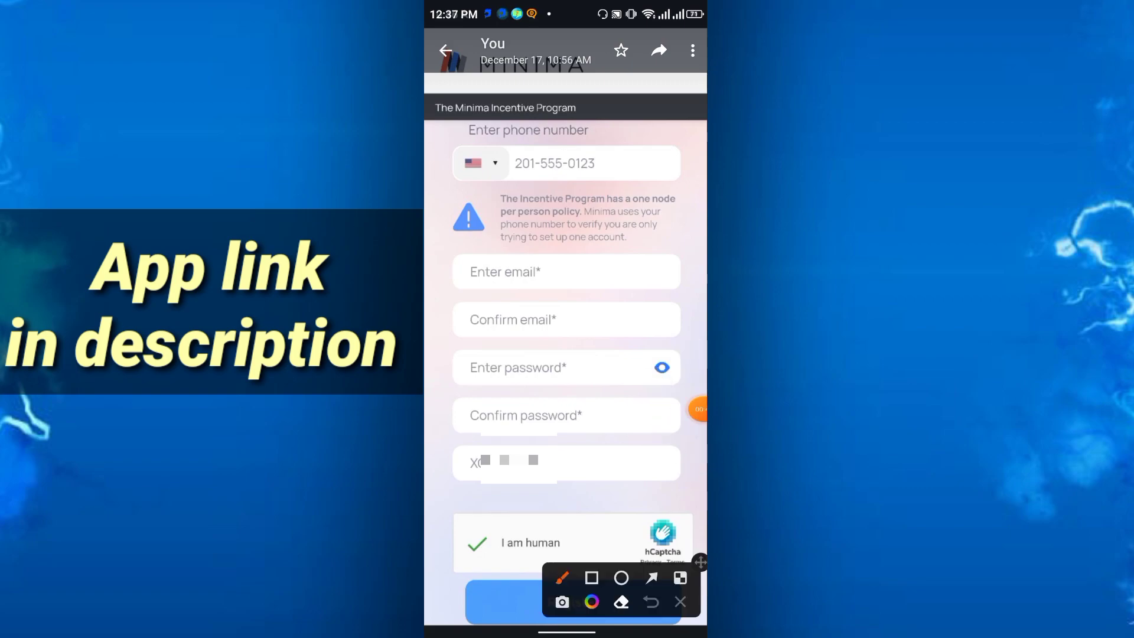
pyautogui.moveTo(474, 179); pyautogui.dragTo(519, 144)
pyautogui.moveTo(584, 185)
pyautogui.mouseDown()
pyautogui.moveTo(599, 190)
pyautogui.moveTo(672, 134)
pyautogui.mouseUp()
pyautogui.moveTo(542, 284); pyautogui.dragTo(642, 242)
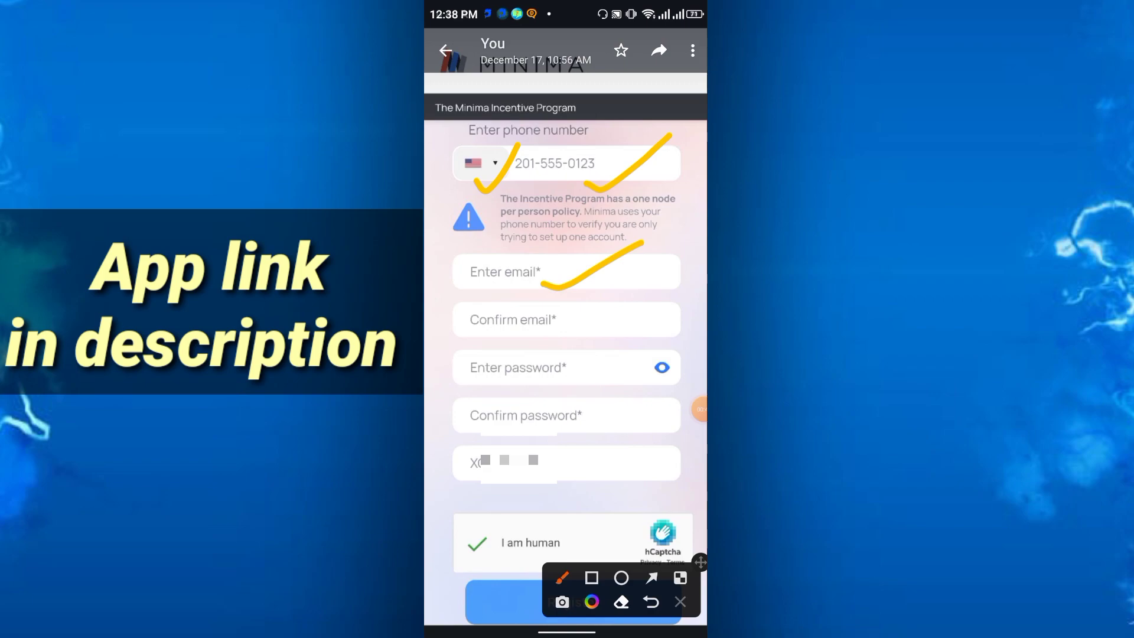
pyautogui.moveTo(552, 335); pyautogui.dragTo(634, 290)
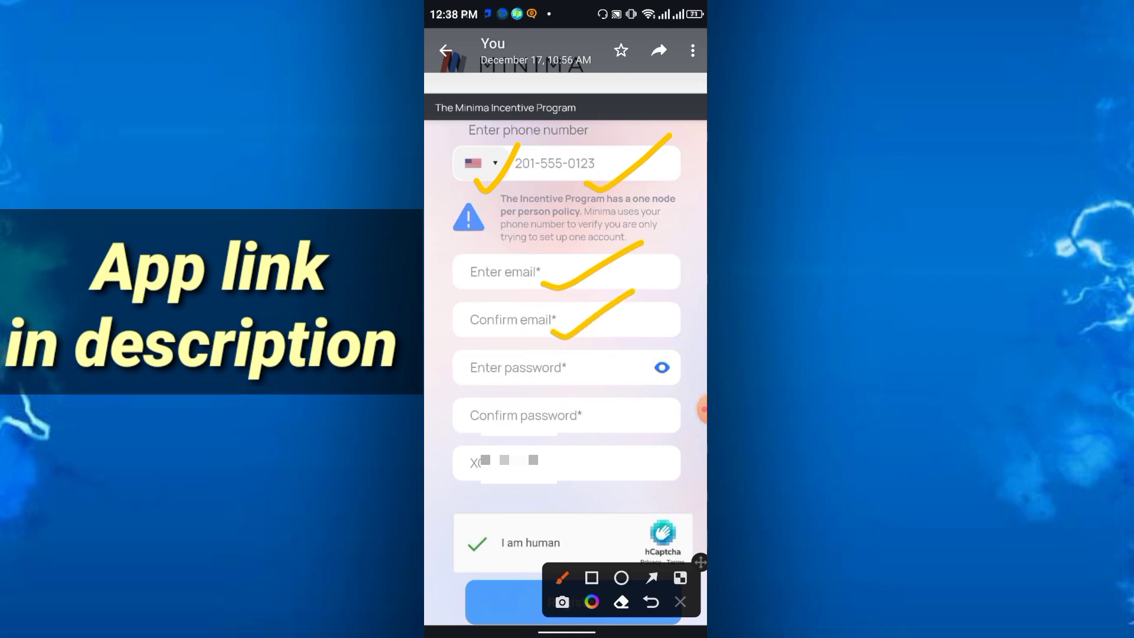
pyautogui.moveTo(543, 378)
pyautogui.mouseDown()
pyautogui.moveTo(556, 387)
pyautogui.moveTo(634, 333)
pyautogui.mouseUp()
pyautogui.moveTo(556, 427); pyautogui.dragTo(642, 350)
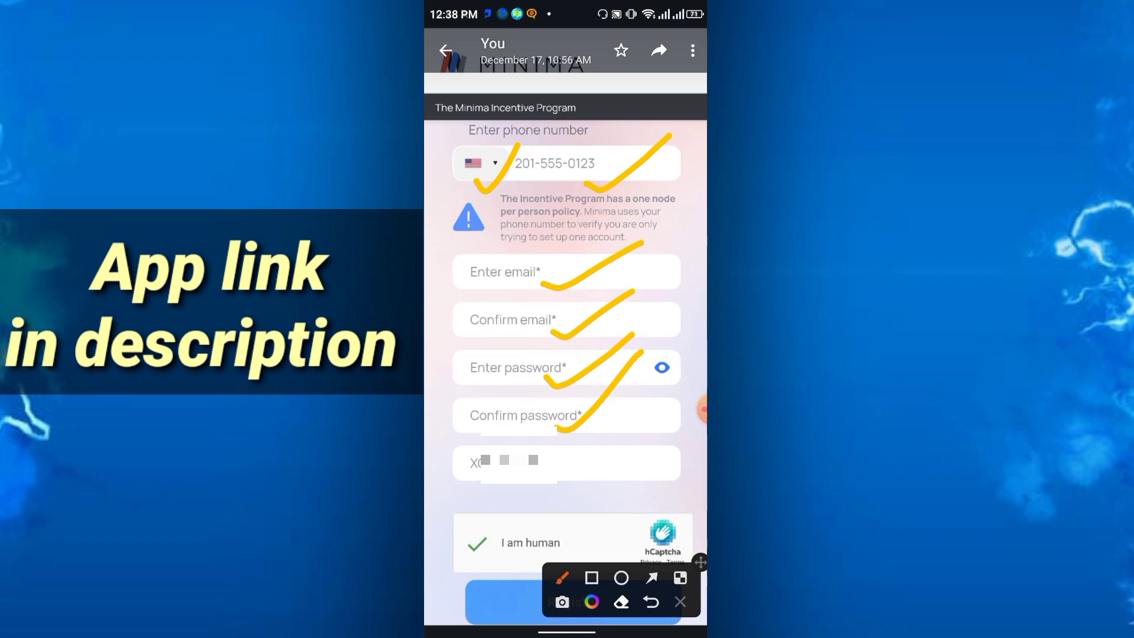
pyautogui.moveTo(463, 490)
pyautogui.mouseDown()
pyautogui.moveTo(587, 496)
pyautogui.moveTo(624, 418)
pyautogui.mouseUp()
pyautogui.moveTo(700, 561)
pyautogui.mouseDown()
pyautogui.moveTo(673, 367)
pyautogui.moveTo(679, 283)
pyautogui.mouseUp()
pyautogui.moveTo(493, 513)
pyautogui.mouseDown()
pyautogui.moveTo(496, 570)
pyautogui.moveTo(490, 509)
pyautogui.mouseUp()
pyautogui.moveTo(571, 517); pyautogui.dragTo(602, 568)
pyautogui.moveTo(606, 517); pyautogui.dragTo(603, 566)
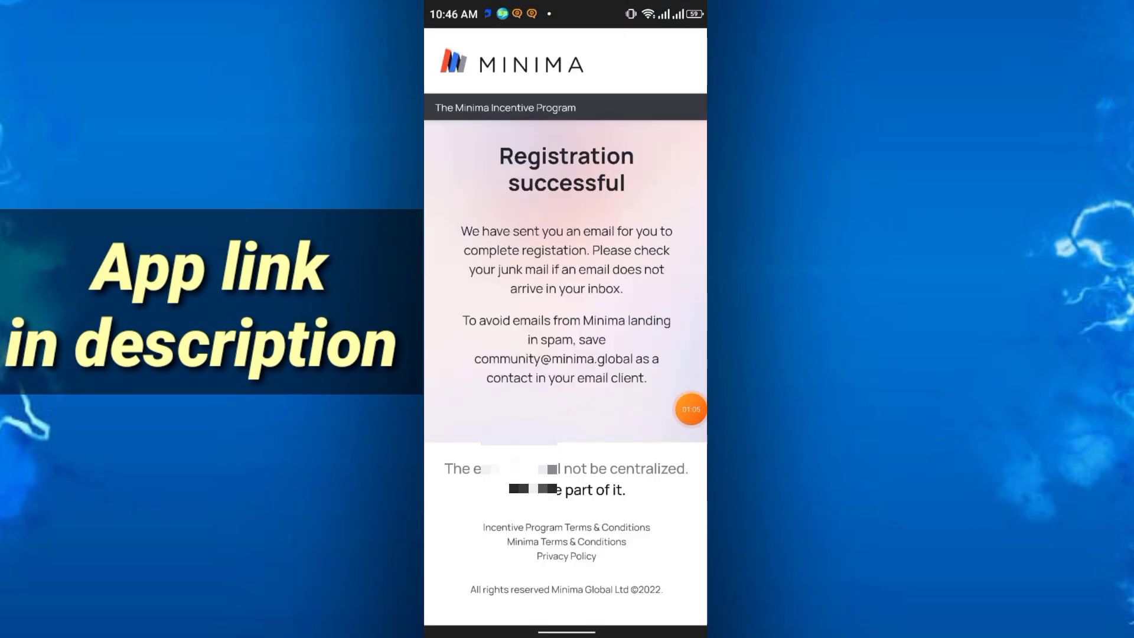
# Submit the registration form, then open Minima's confirmation email in Gmail
pyautogui.click(691, 408)
pyautogui.click(653, 430)
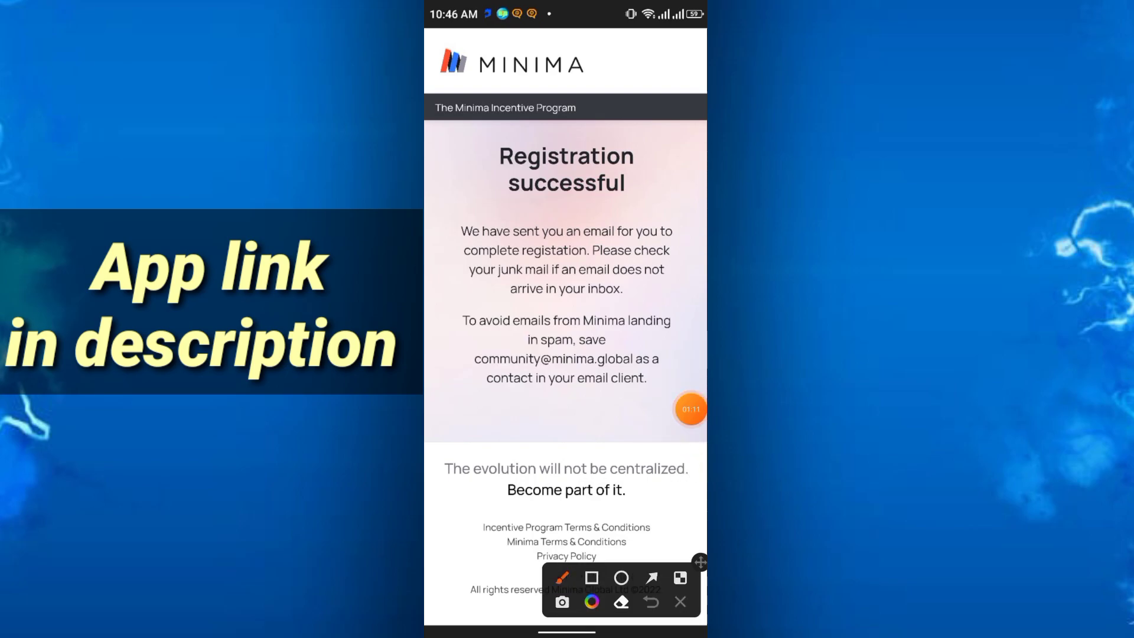
pyautogui.moveTo(613, 208); pyautogui.dragTo(699, 141)
pyautogui.click(680, 601)
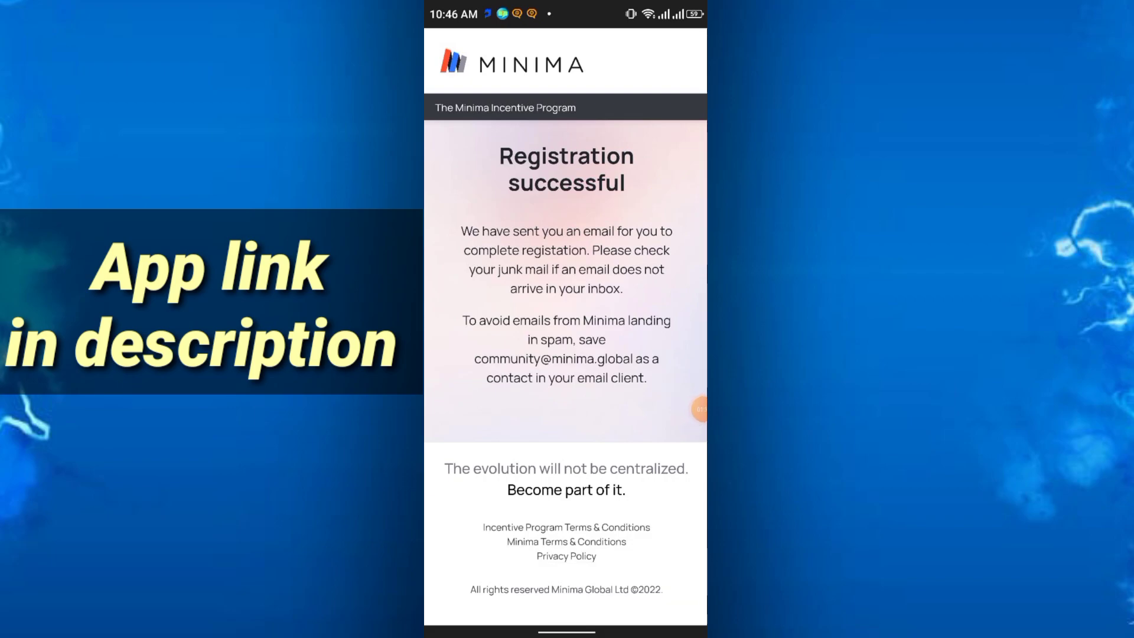
pyautogui.click(699, 409)
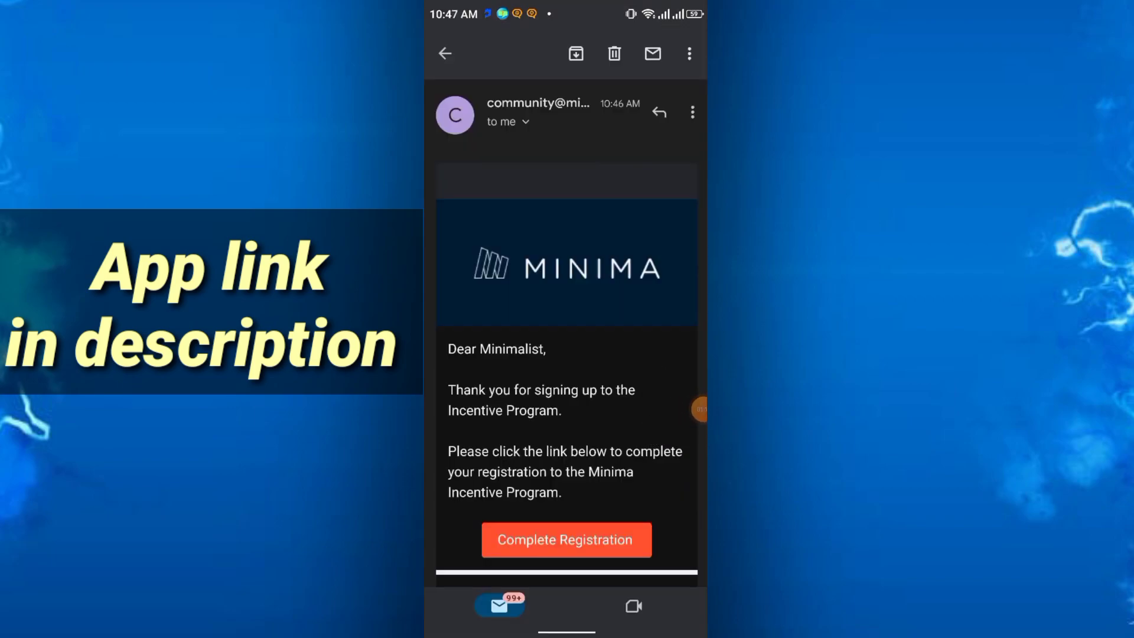
# Follow the email's Complete Registration link to Minima's Get Started device list
pyautogui.click(699, 409)
pyautogui.click(663, 425)
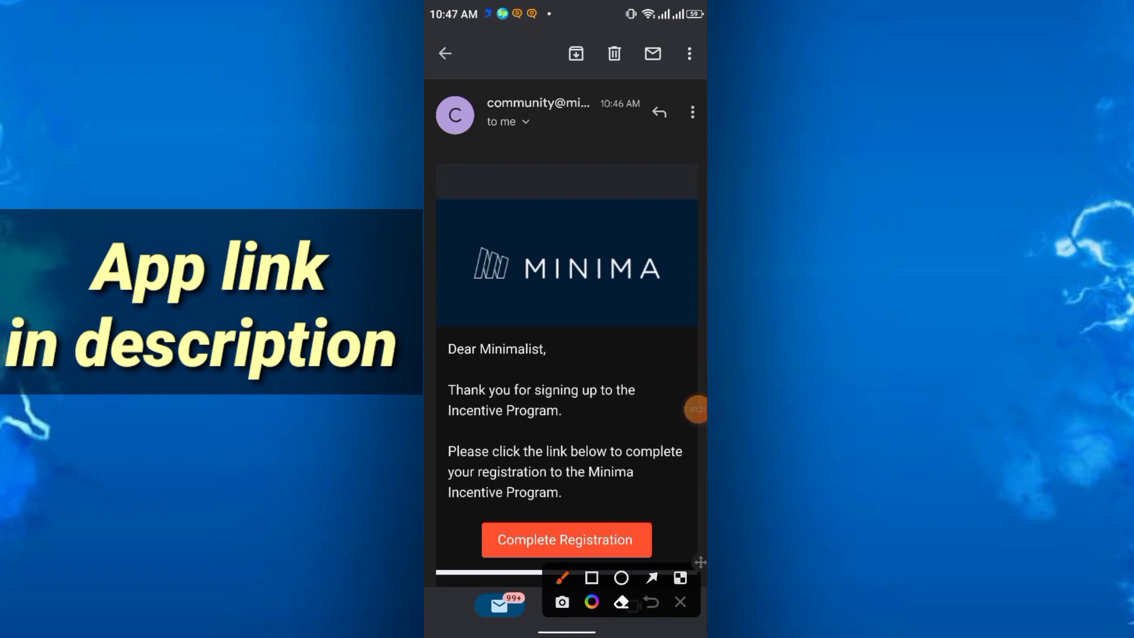
pyautogui.moveTo(555, 538)
pyautogui.mouseDown()
pyautogui.moveTo(570, 534)
pyautogui.moveTo(623, 431)
pyautogui.mouseUp()
pyautogui.click(680, 601)
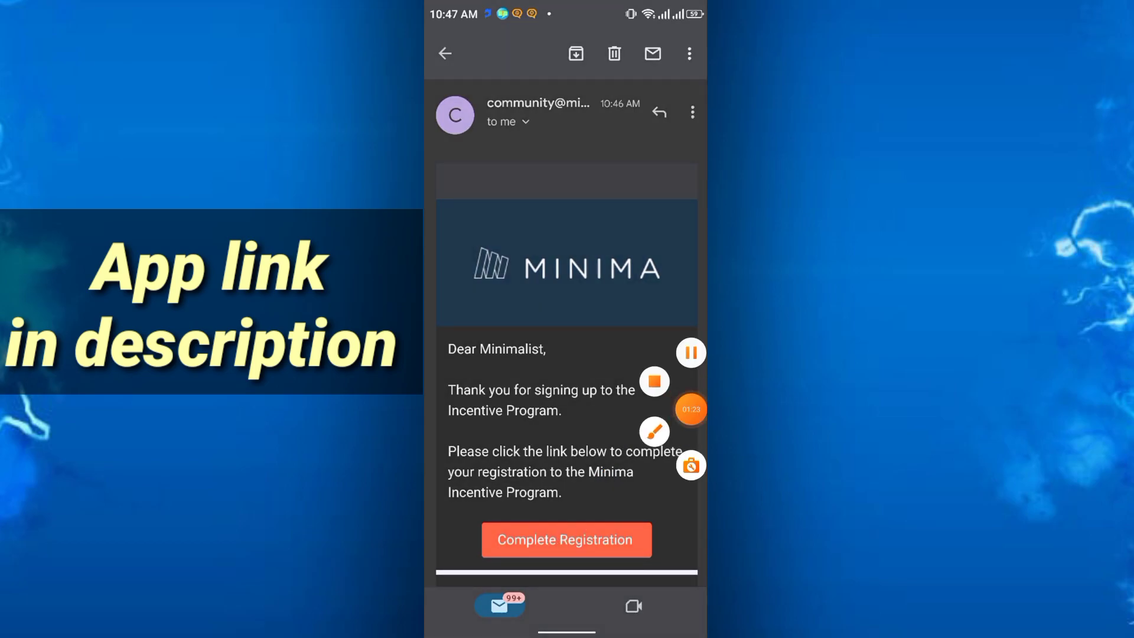
pyautogui.click(567, 540)
# Choose Android on the Get Started page to view the Android (v9 and above) setup guide
pyautogui.click(691, 409)
pyautogui.click(663, 426)
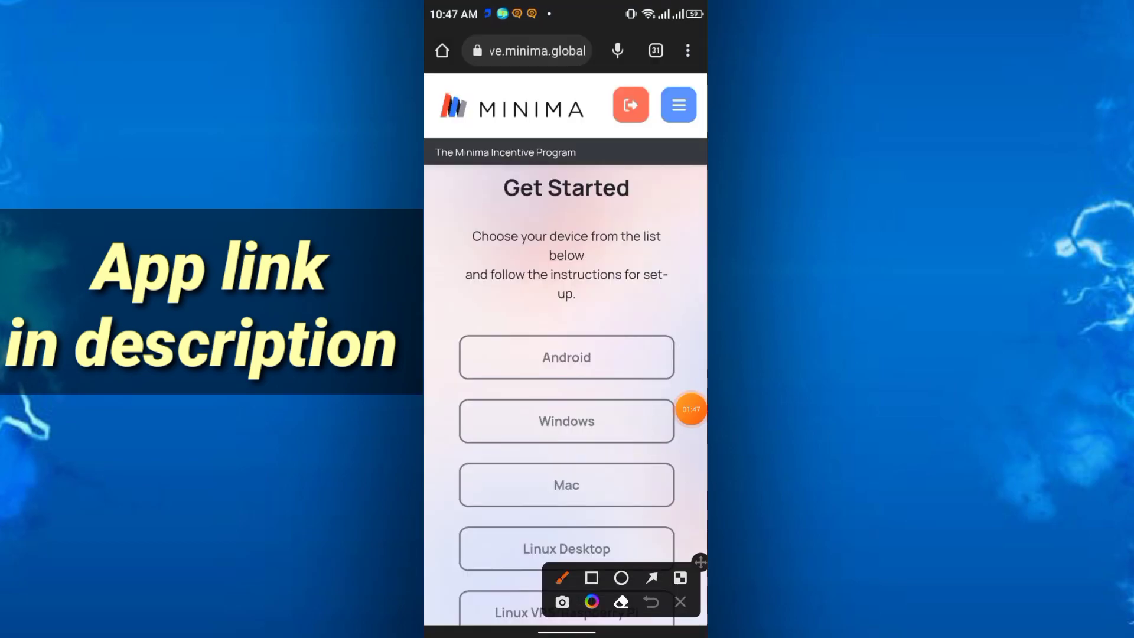
pyautogui.moveTo(629, 328)
pyautogui.mouseDown()
pyautogui.moveTo(591, 406)
pyautogui.moveTo(626, 331)
pyautogui.mouseUp()
pyautogui.moveTo(552, 358); pyautogui.dragTo(670, 273)
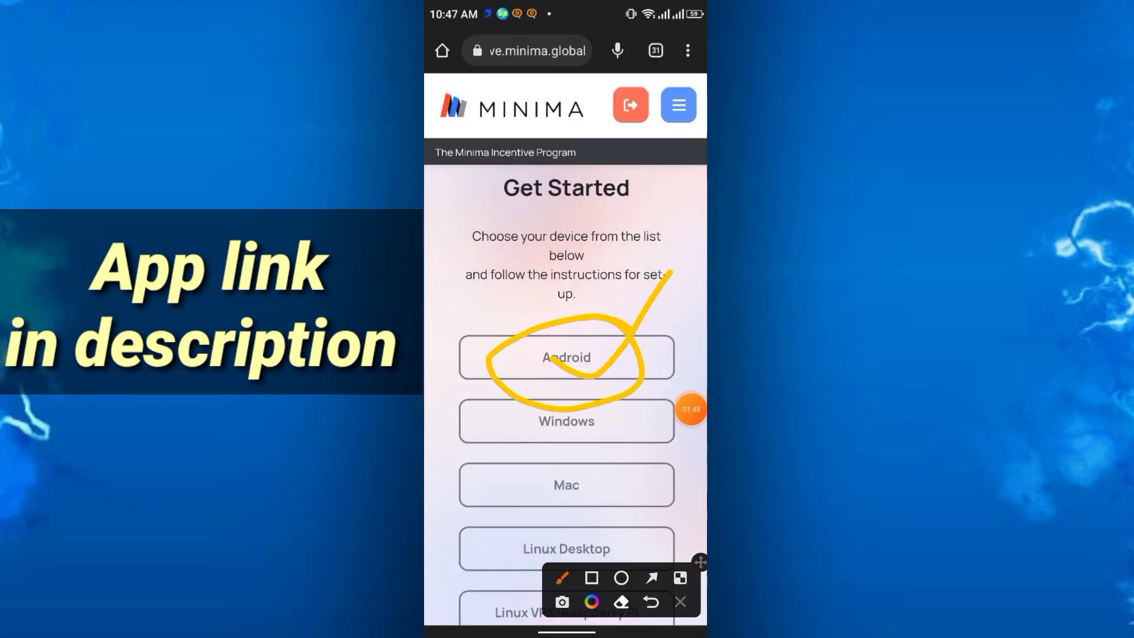
pyautogui.click(680, 601)
pyautogui.click(691, 409)
pyautogui.click(655, 431)
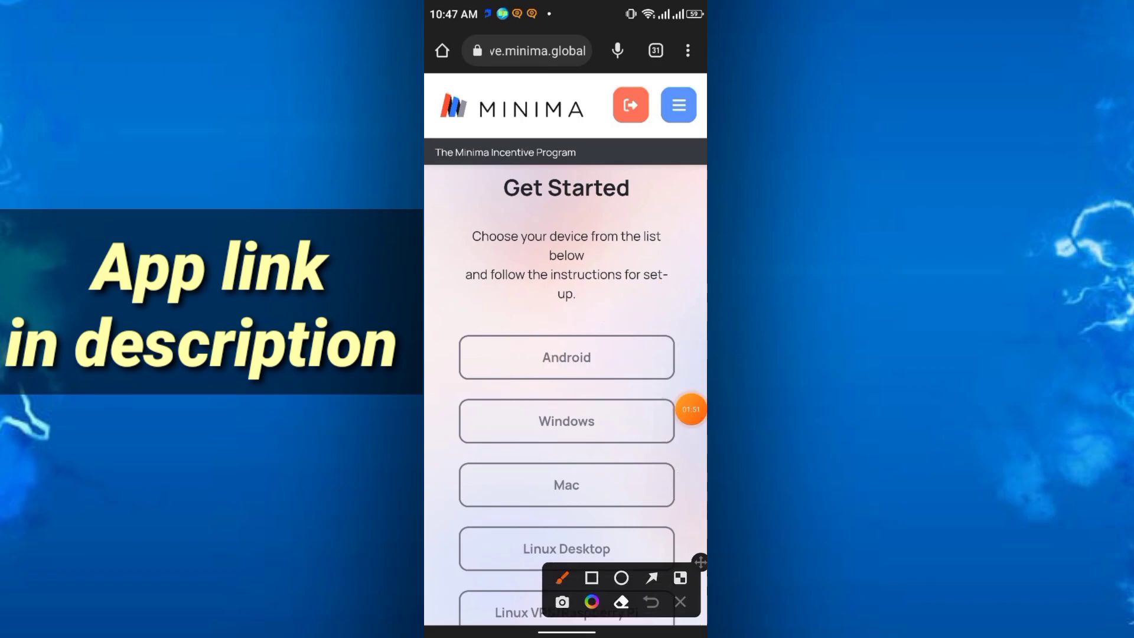
pyautogui.moveTo(637, 391); pyautogui.dragTo(648, 560)
pyautogui.click(680, 602)
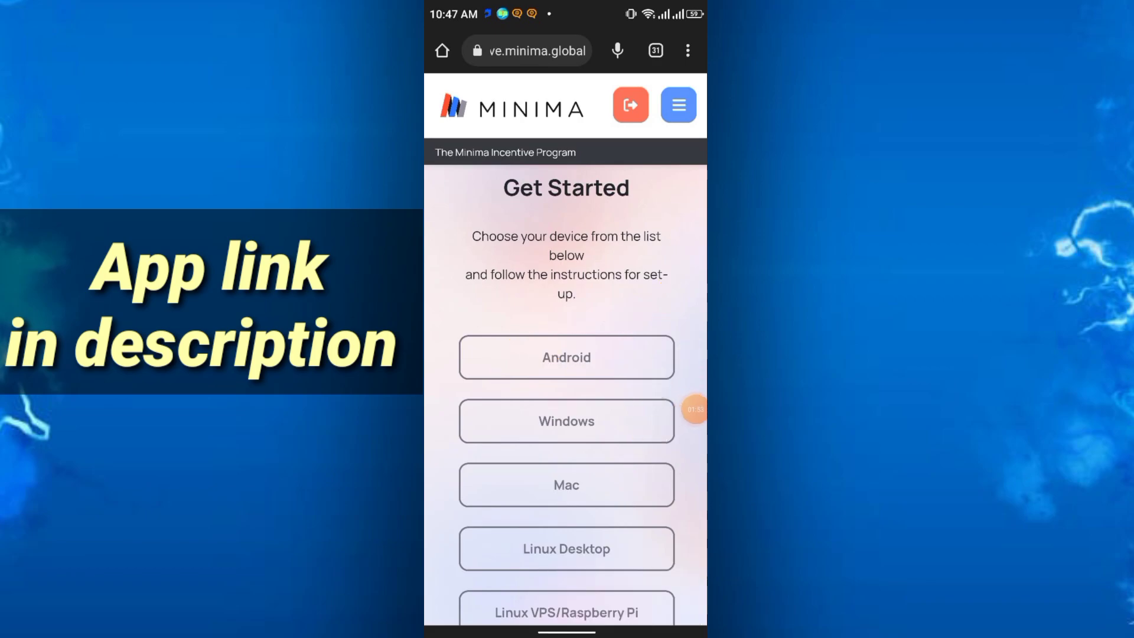
# Follow the Google Play install steps and launch the Minima app, showing the Battery Optimise notice
pyautogui.click(691, 410)
pyautogui.click(566, 358)
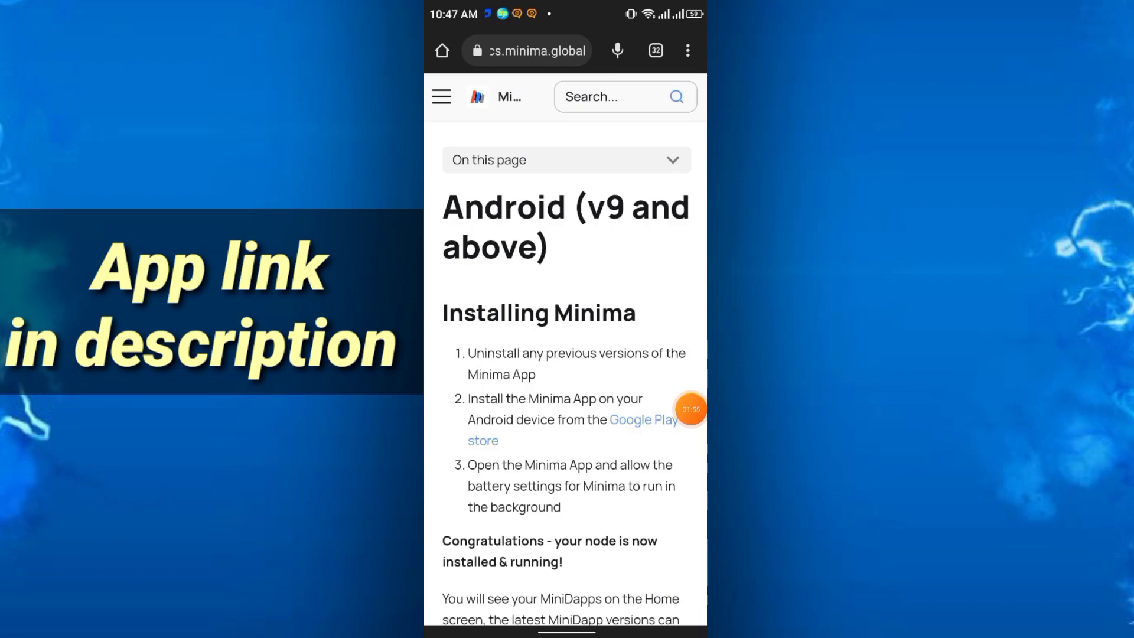
pyautogui.click(691, 409)
pyautogui.click(654, 431)
pyautogui.moveTo(601, 438)
pyautogui.mouseDown()
pyautogui.moveTo(685, 434)
pyautogui.moveTo(585, 460)
pyautogui.mouseUp()
pyautogui.moveTo(493, 422); pyautogui.dragTo(523, 402)
pyautogui.click(680, 602)
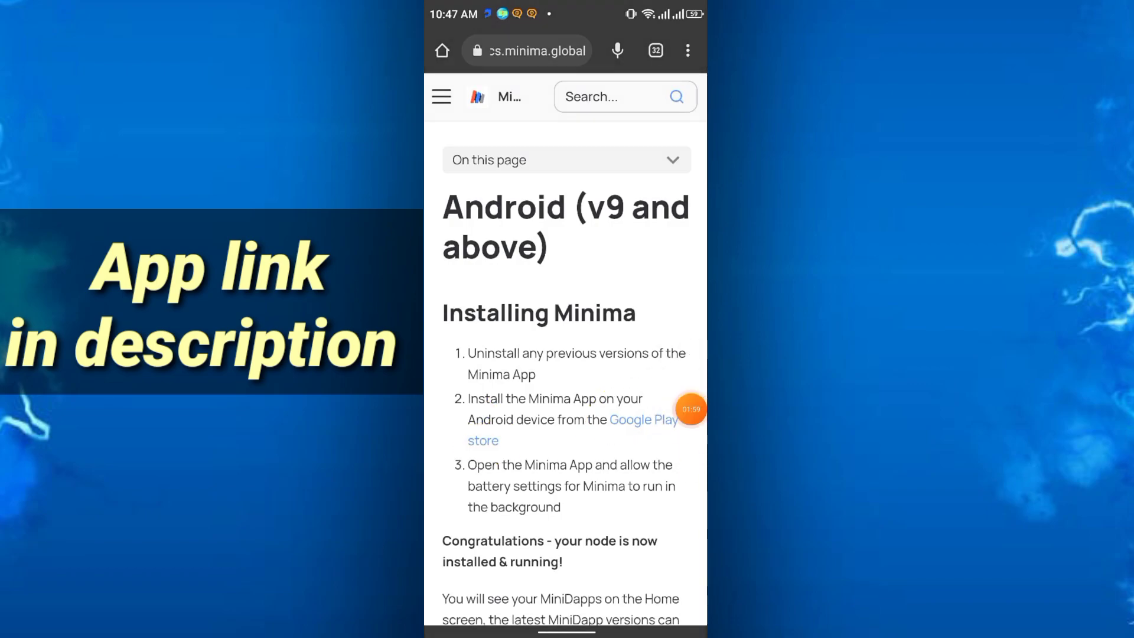
pyautogui.click(690, 409)
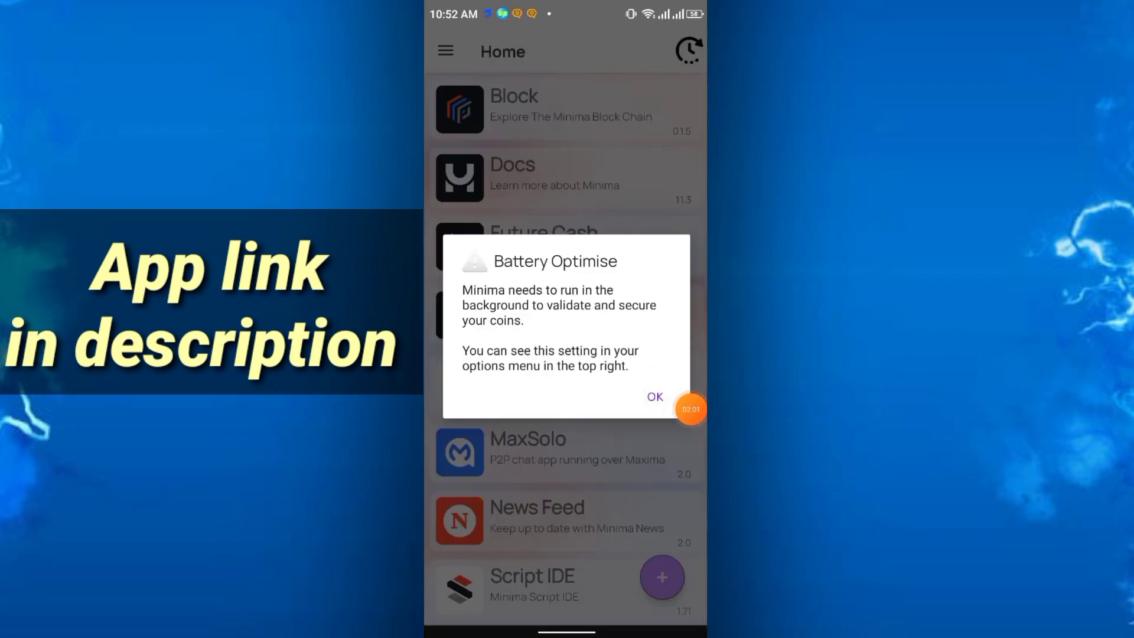
# Accept the Battery Optimise notice with OK
pyautogui.click(691, 409)
pyautogui.click(653, 431)
pyautogui.moveTo(666, 368); pyautogui.dragTo(679, 421)
pyautogui.click(680, 602)
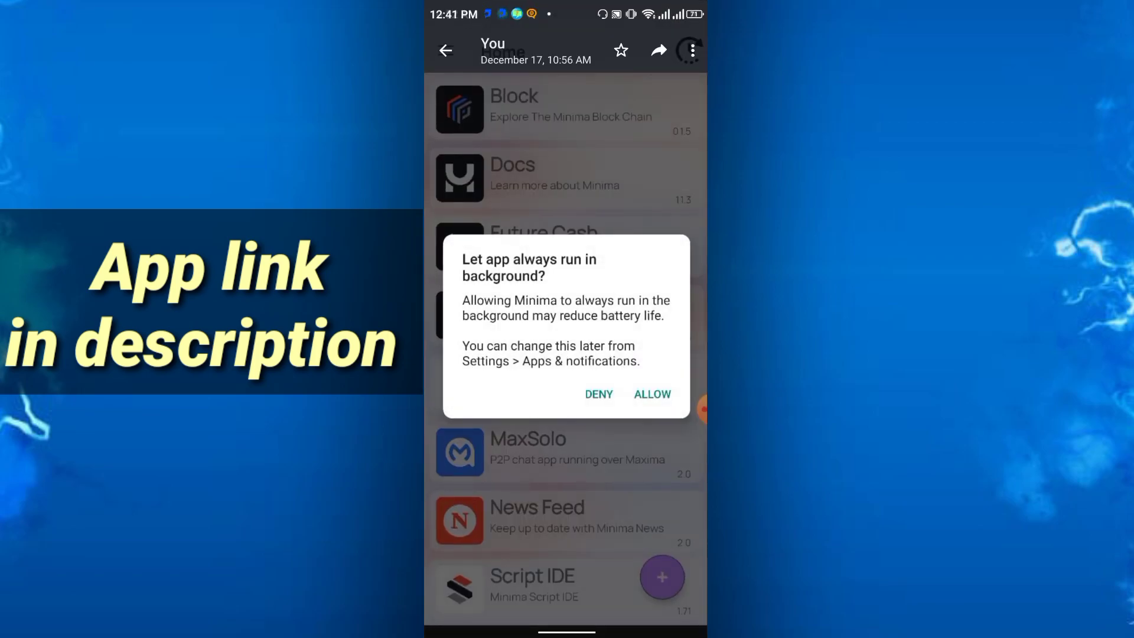
pyautogui.click(699, 409)
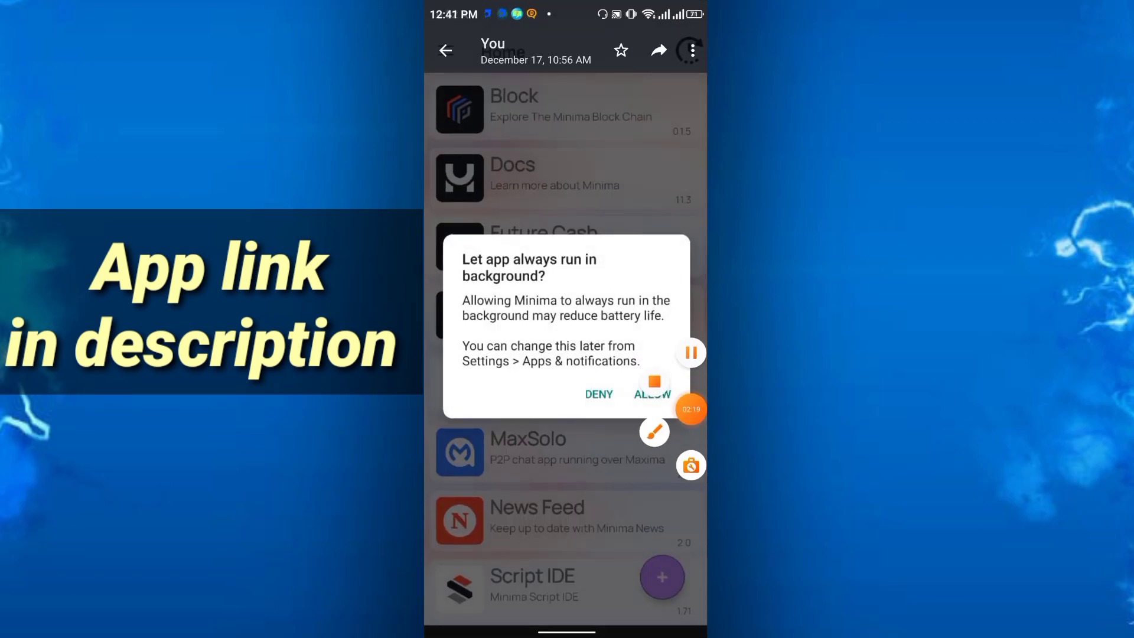
pyautogui.click(653, 431)
pyautogui.click(680, 602)
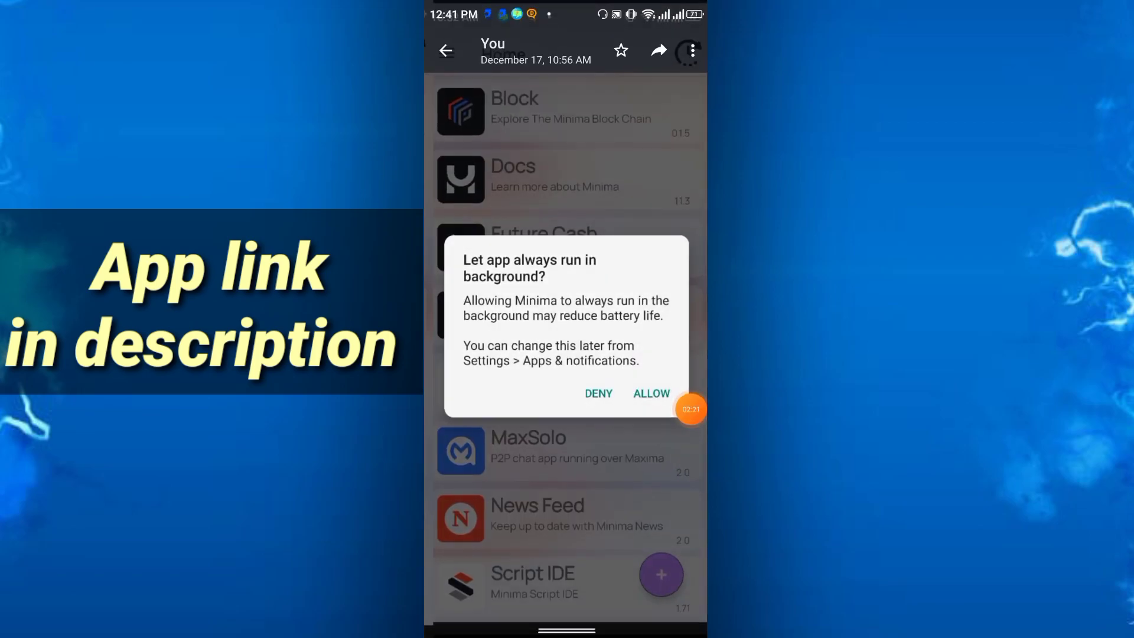
# Allow Minima to always run in the background, returning to its MiniDapp list
pyautogui.click(690, 409)
pyautogui.click(653, 431)
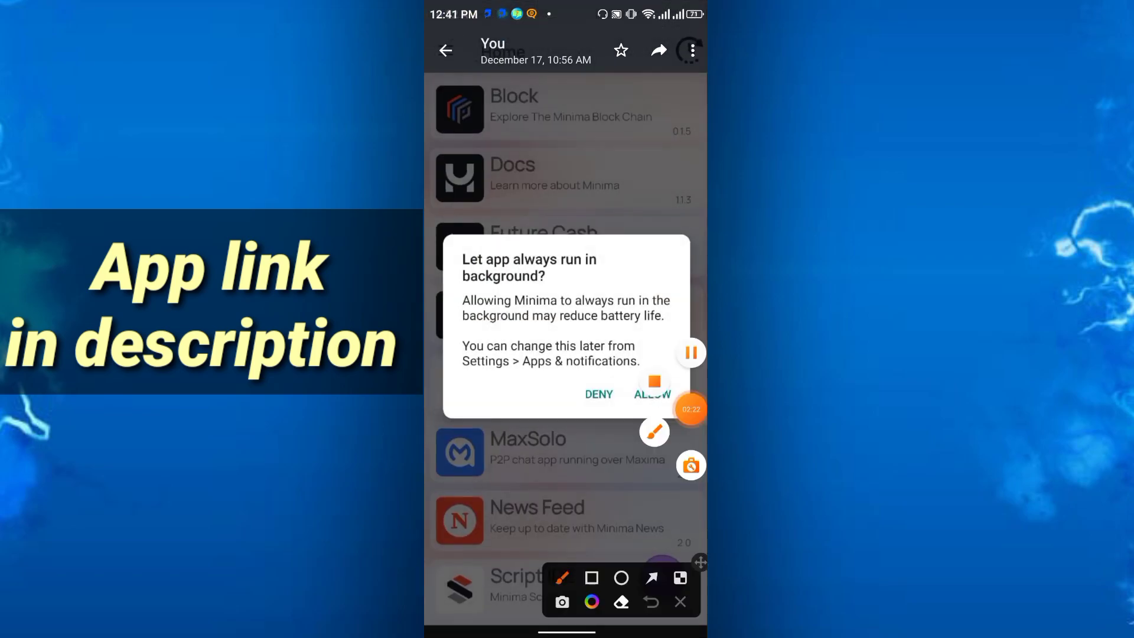
pyautogui.moveTo(628, 411)
pyautogui.mouseDown()
pyautogui.moveTo(649, 417)
pyautogui.moveTo(687, 341)
pyautogui.mouseUp()
pyautogui.click(681, 601)
pyautogui.click(691, 409)
pyautogui.click(650, 394)
pyautogui.click(691, 409)
pyautogui.click(653, 430)
pyautogui.moveTo(636, 349)
pyautogui.mouseDown()
pyautogui.moveTo(478, 365)
pyautogui.moveTo(650, 420)
pyautogui.moveTo(599, 334)
pyautogui.mouseUp()
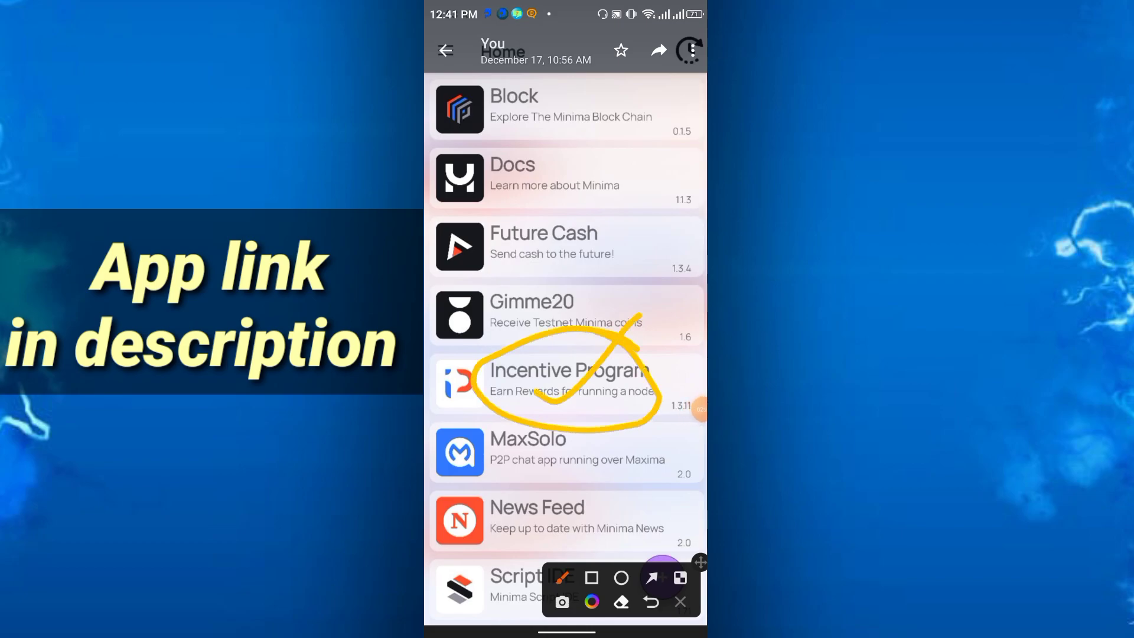
# Open the Incentive Program MiniDapp from Minima's Home list
pyautogui.click(680, 602)
pyautogui.click(690, 409)
pyautogui.click(555, 378)
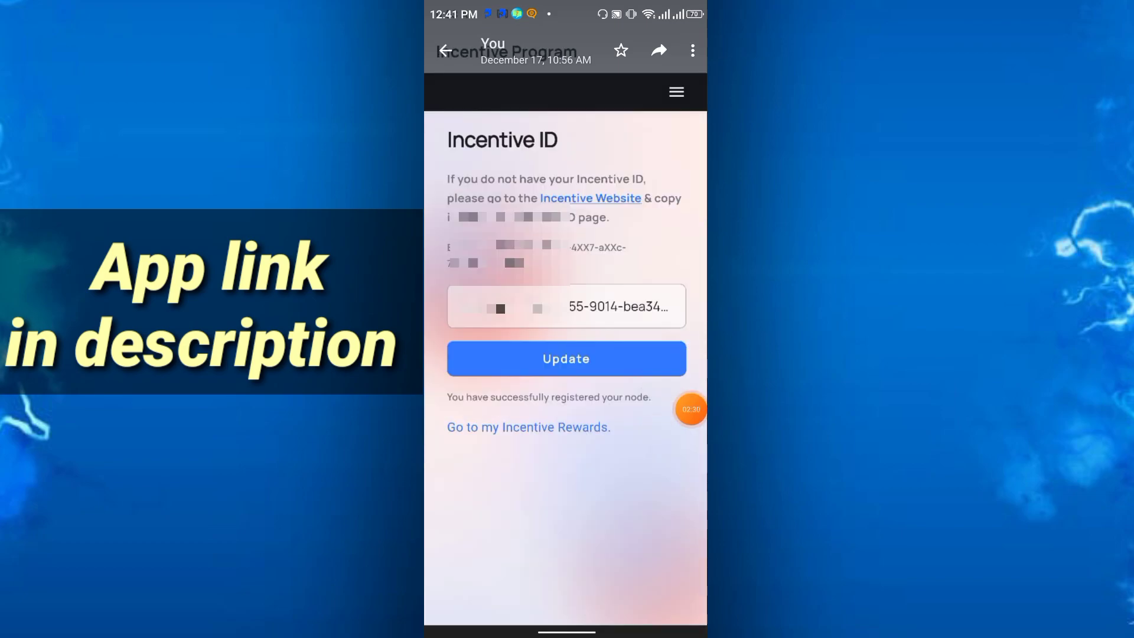
pyautogui.click(691, 409)
pyautogui.click(653, 432)
pyautogui.moveTo(527, 217)
pyautogui.mouseDown()
pyautogui.moveTo(552, 227)
pyautogui.moveTo(623, 160)
pyautogui.moveTo(513, 201)
pyautogui.mouseUp()
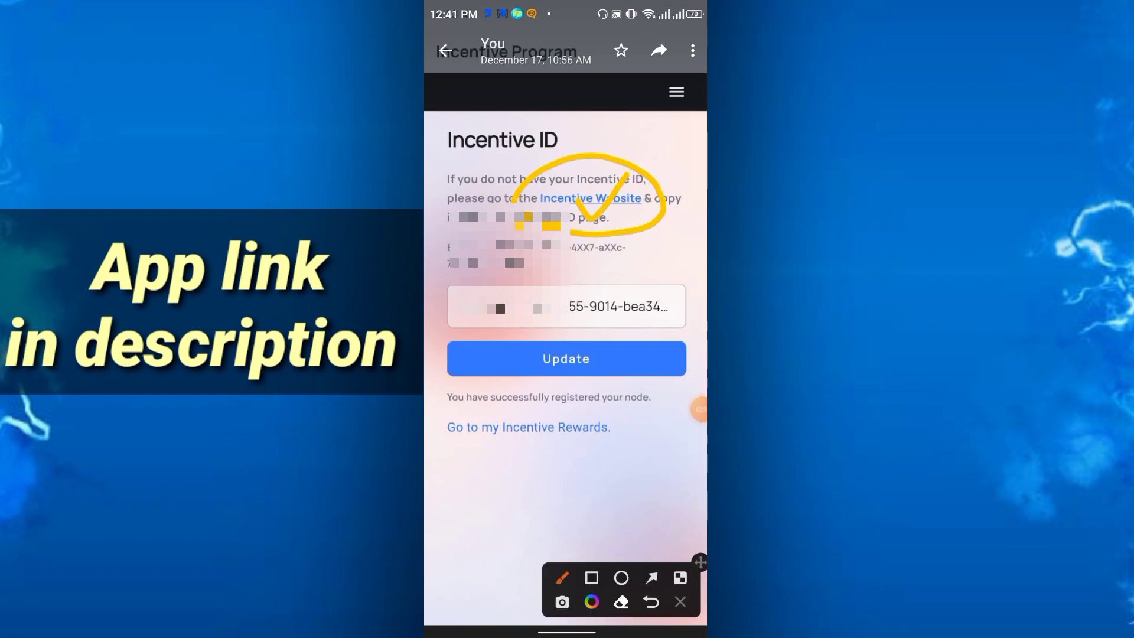
pyautogui.click(680, 601)
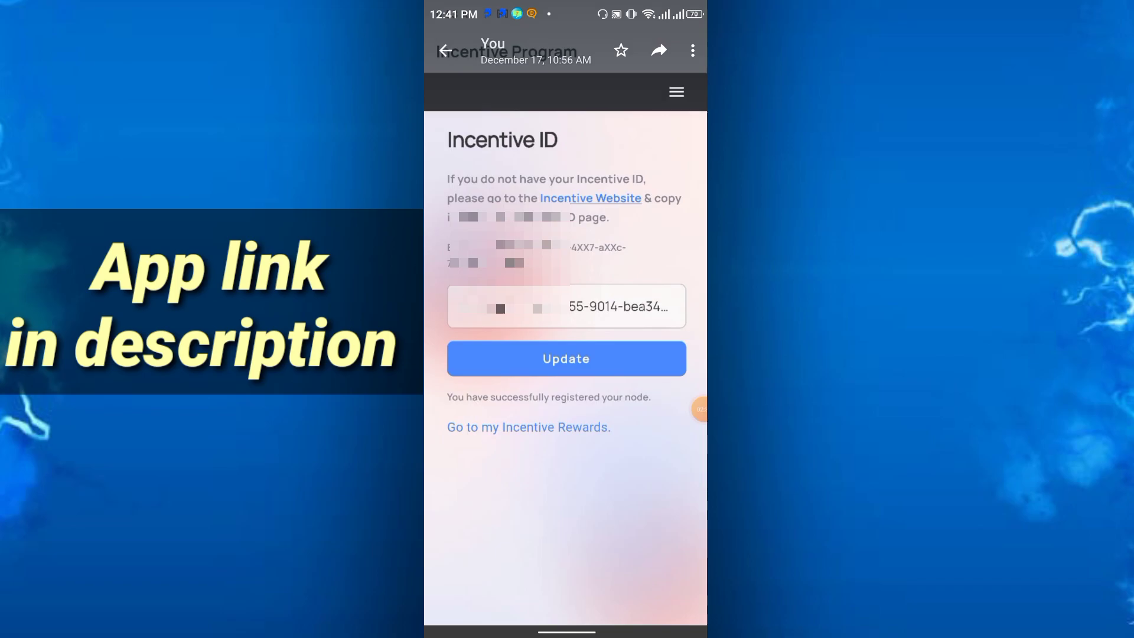
pyautogui.click(699, 409)
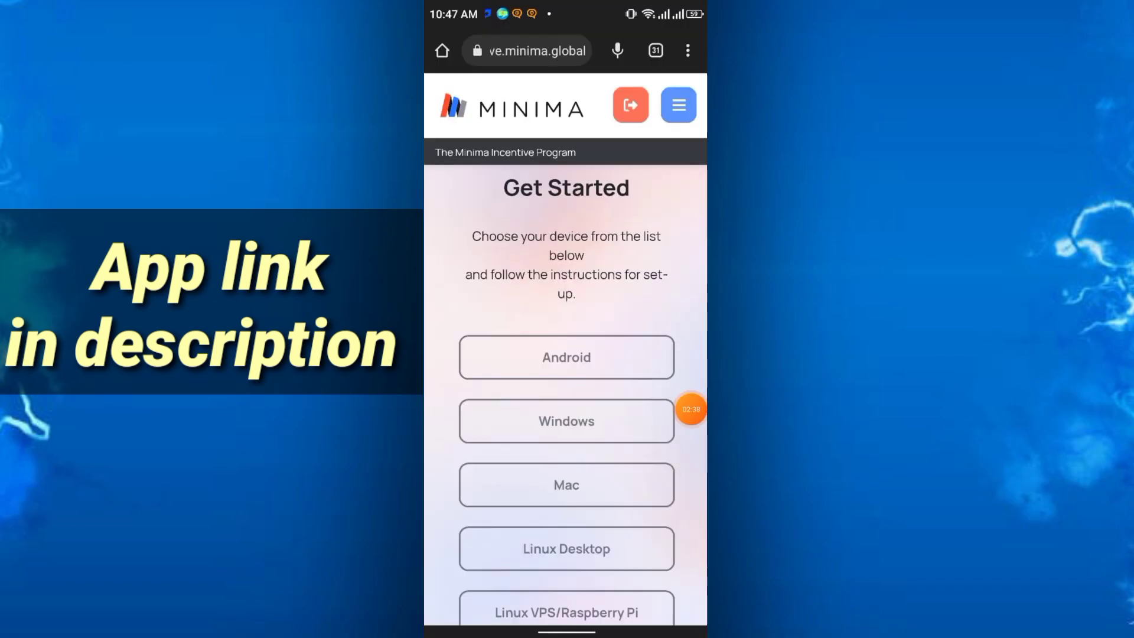
# In the browser's hamburger menu, go to the Incentive ID page
pyautogui.click(691, 409)
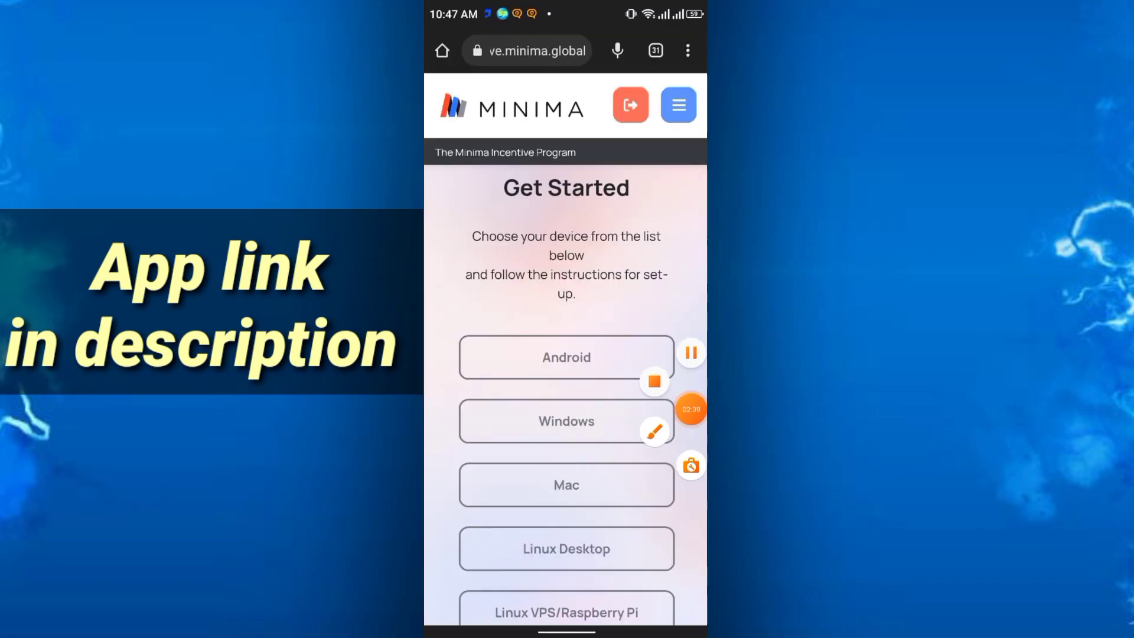
pyautogui.click(654, 431)
pyautogui.moveTo(644, 231)
pyautogui.mouseDown()
pyautogui.moveTo(630, 161)
pyautogui.moveTo(614, 180)
pyautogui.mouseUp()
pyautogui.moveTo(671, 148); pyautogui.dragTo(687, 198)
pyautogui.moveTo(667, 145); pyautogui.dragTo(679, 147)
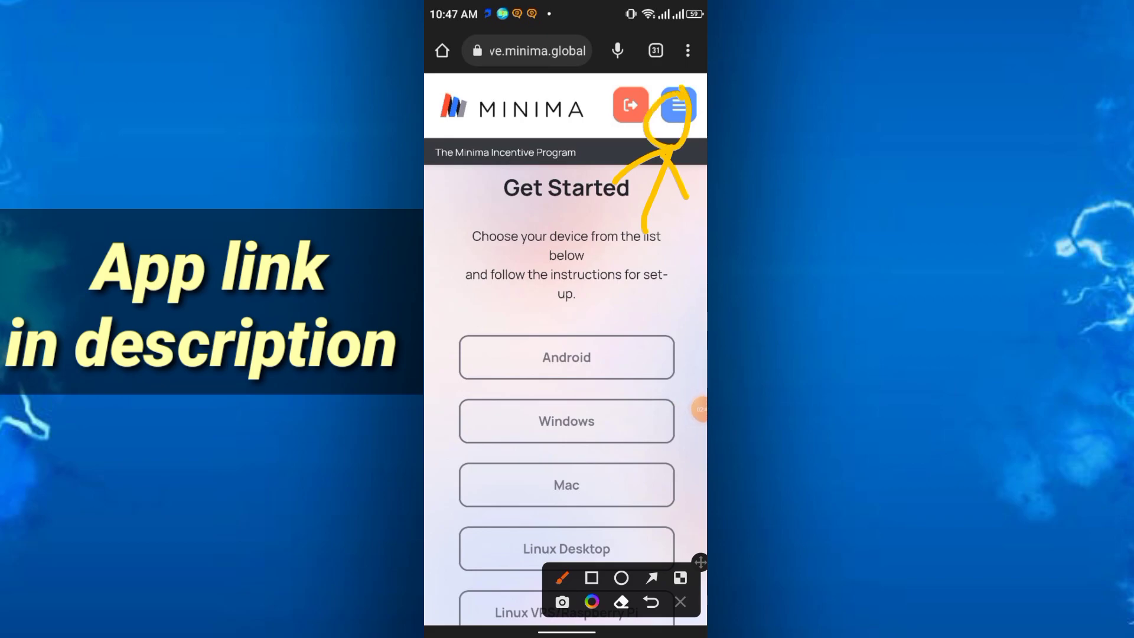
pyautogui.click(699, 409)
pyautogui.click(689, 407)
pyautogui.click(690, 410)
pyautogui.moveTo(541, 287)
pyautogui.mouseDown()
pyautogui.moveTo(566, 306)
pyautogui.moveTo(633, 229)
pyautogui.mouseUp()
pyautogui.click(691, 409)
pyautogui.click(493, 287)
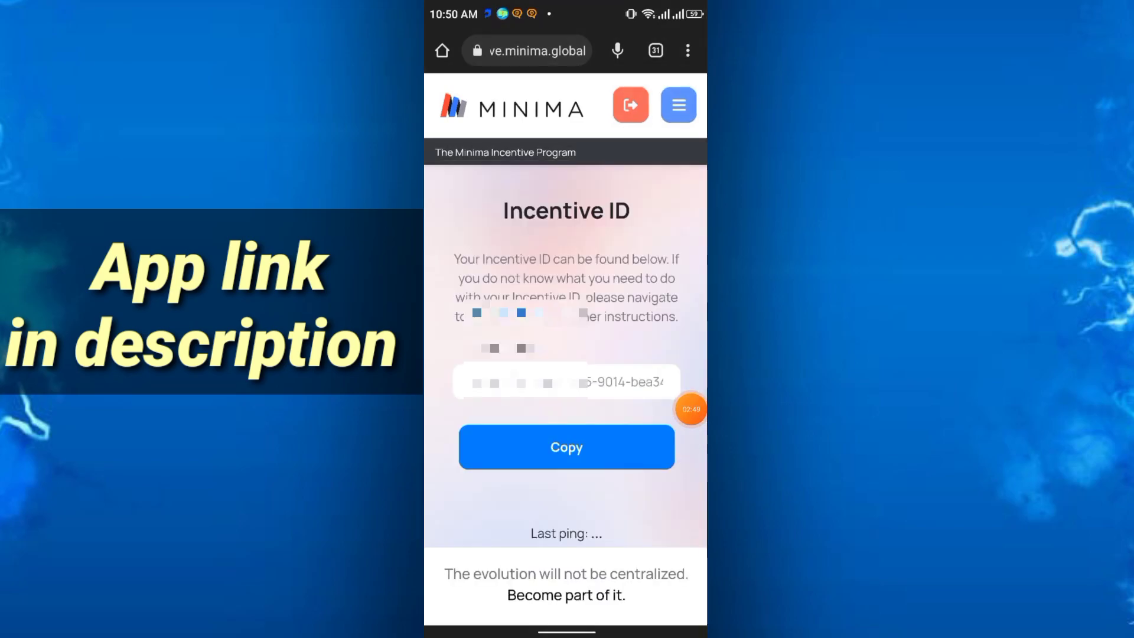
# Copy the account's Incentive ID from the ID field
pyautogui.click(690, 410)
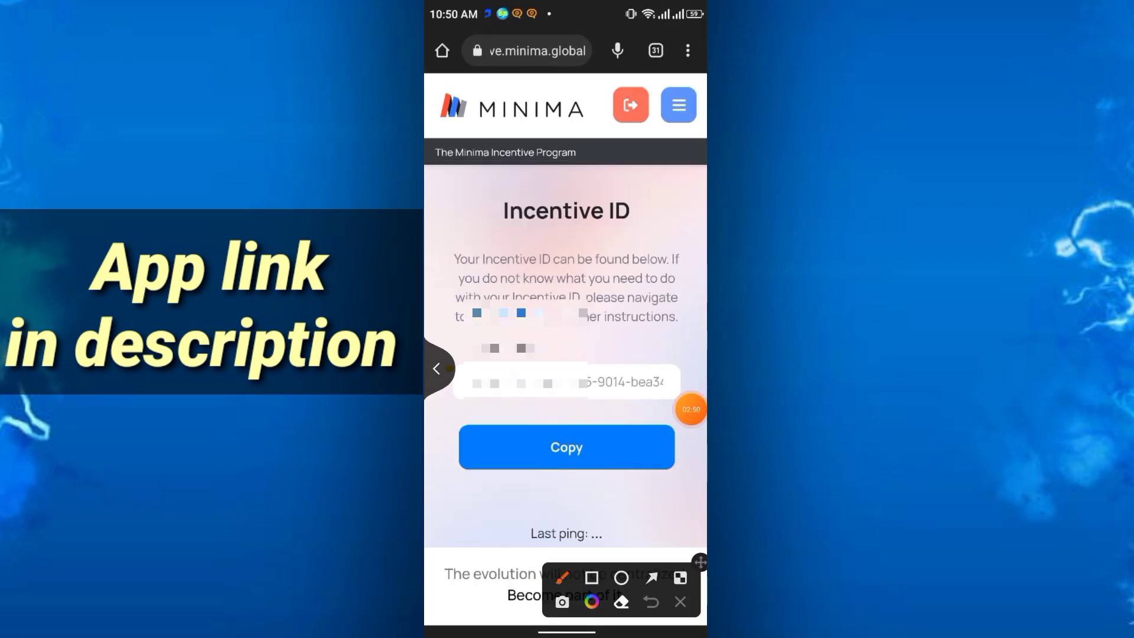
pyautogui.click(691, 409)
pyautogui.click(653, 431)
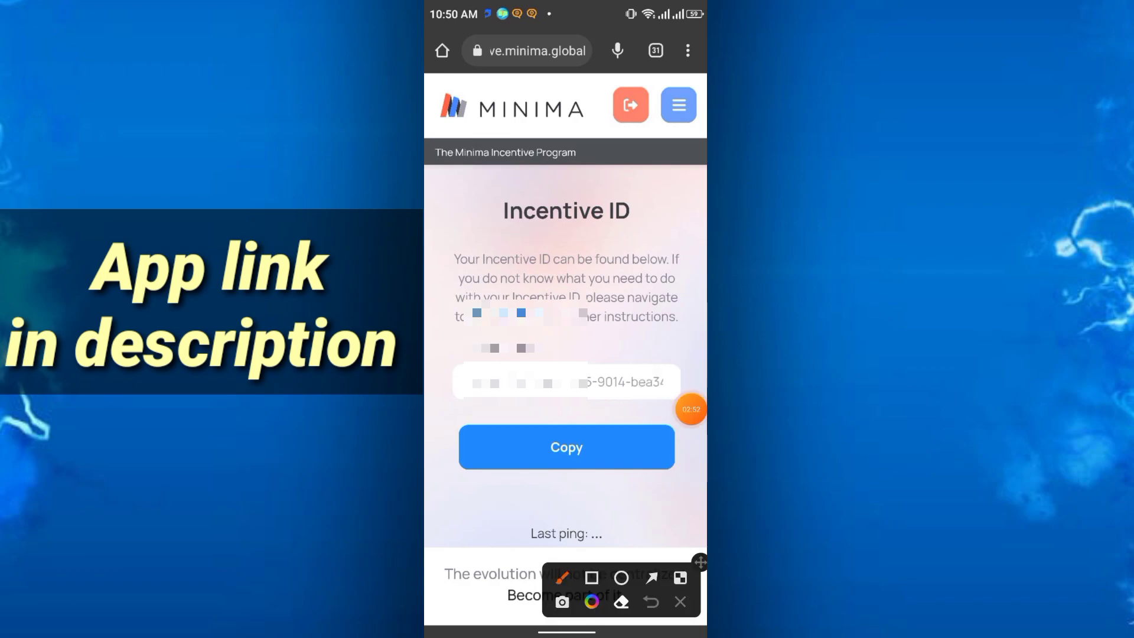
pyautogui.moveTo(472, 366)
pyautogui.mouseDown()
pyautogui.moveTo(646, 354)
pyautogui.moveTo(456, 403)
pyautogui.mouseUp()
pyautogui.moveTo(595, 434)
pyautogui.mouseDown()
pyautogui.moveTo(514, 473)
pyautogui.moveTo(611, 455)
pyautogui.moveTo(585, 416)
pyautogui.mouseUp()
# Paste the copied Incentive ID into the app's Incentive ID field and update to register the node
pyautogui.click(680, 601)
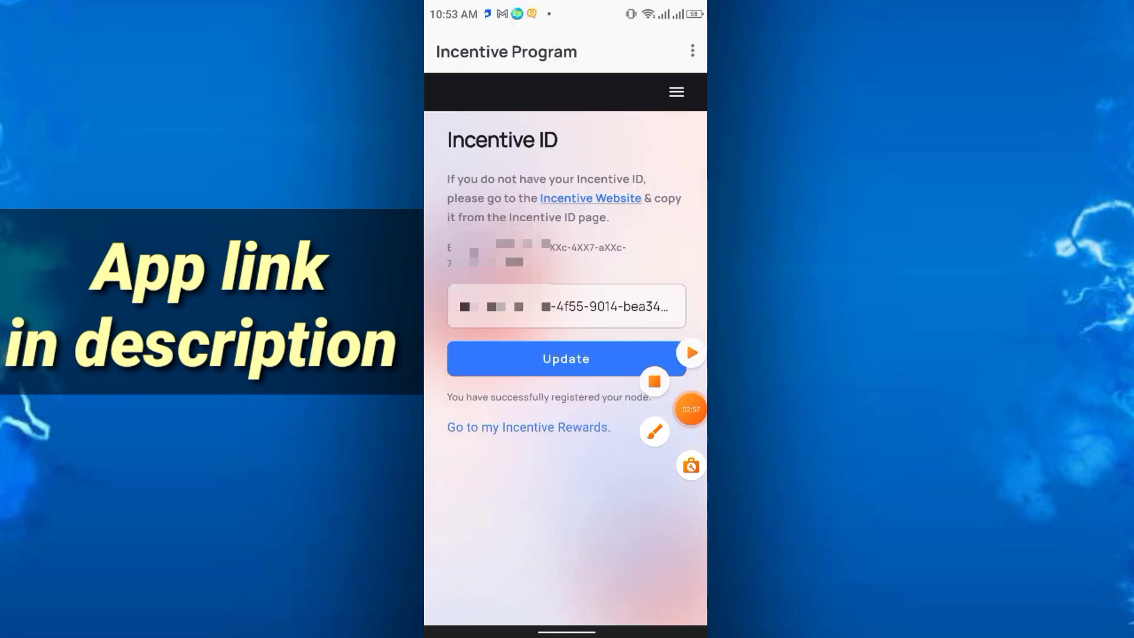
pyautogui.click(688, 352)
pyautogui.click(691, 410)
pyautogui.click(654, 432)
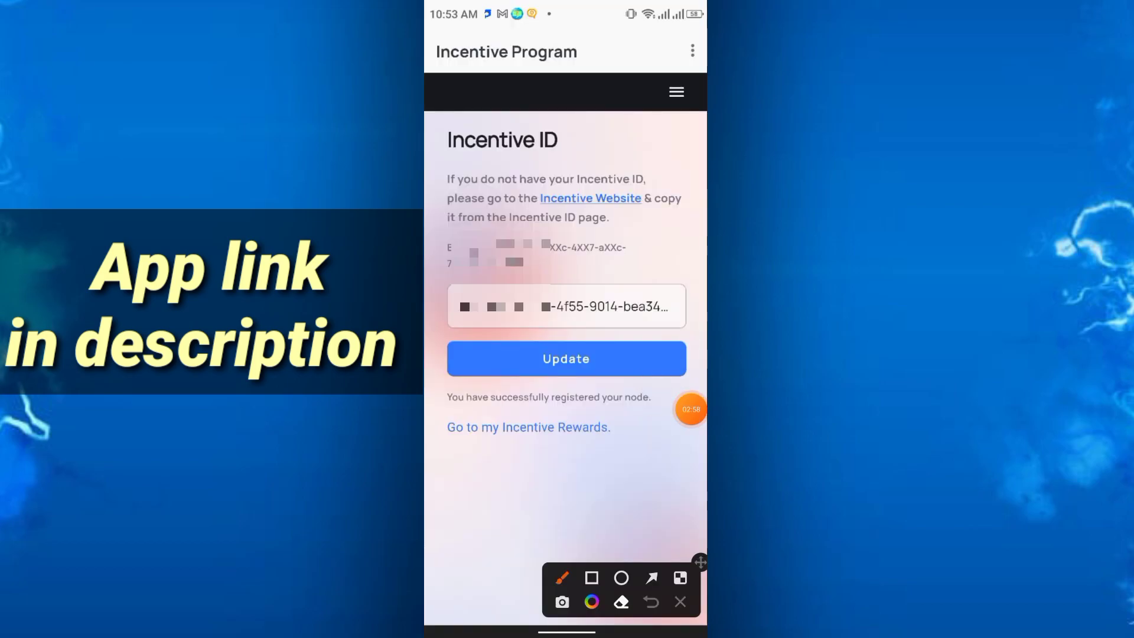
pyautogui.moveTo(567, 332); pyautogui.dragTo(660, 238)
pyautogui.moveTo(623, 349)
pyautogui.mouseDown()
pyautogui.moveTo(541, 396)
pyautogui.moveTo(590, 329)
pyautogui.mouseUp()
pyautogui.moveTo(549, 361); pyautogui.dragTo(654, 272)
pyautogui.click(681, 602)
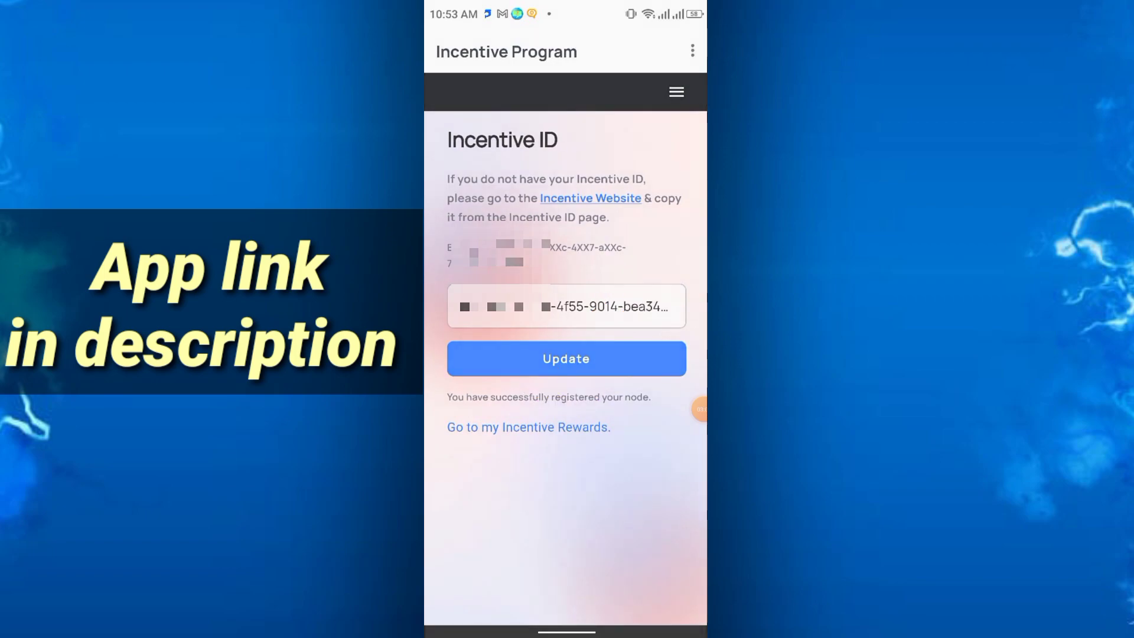
pyautogui.click(691, 409)
pyautogui.click(654, 431)
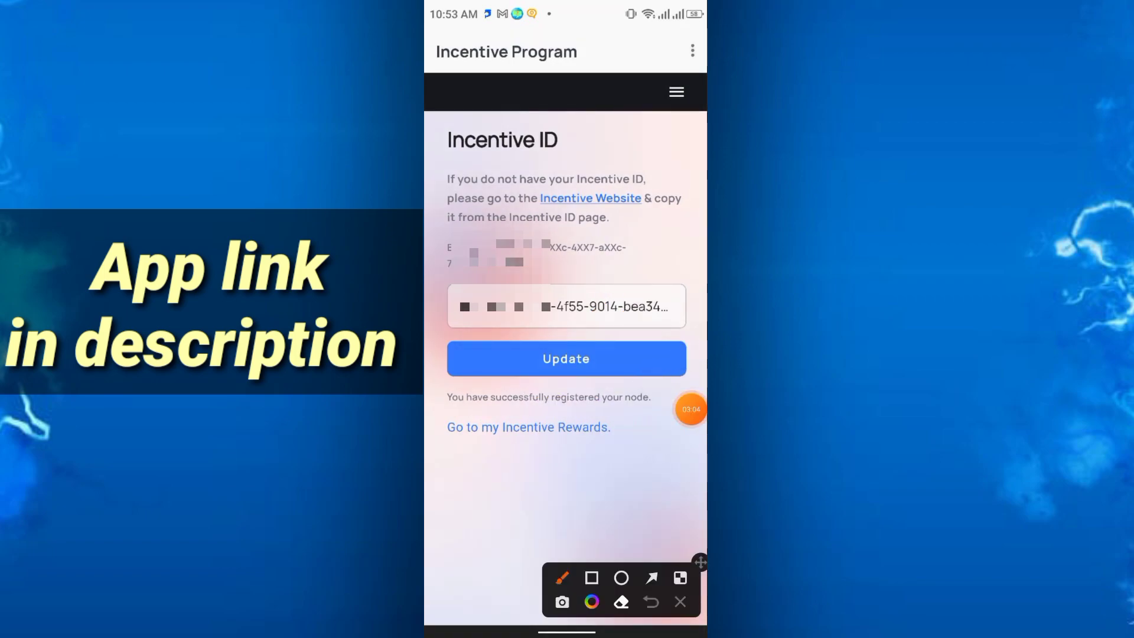
pyautogui.moveTo(600, 403)
pyautogui.mouseDown()
pyautogui.moveTo(455, 444)
pyautogui.moveTo(561, 373)
pyautogui.mouseUp()
pyautogui.click(680, 602)
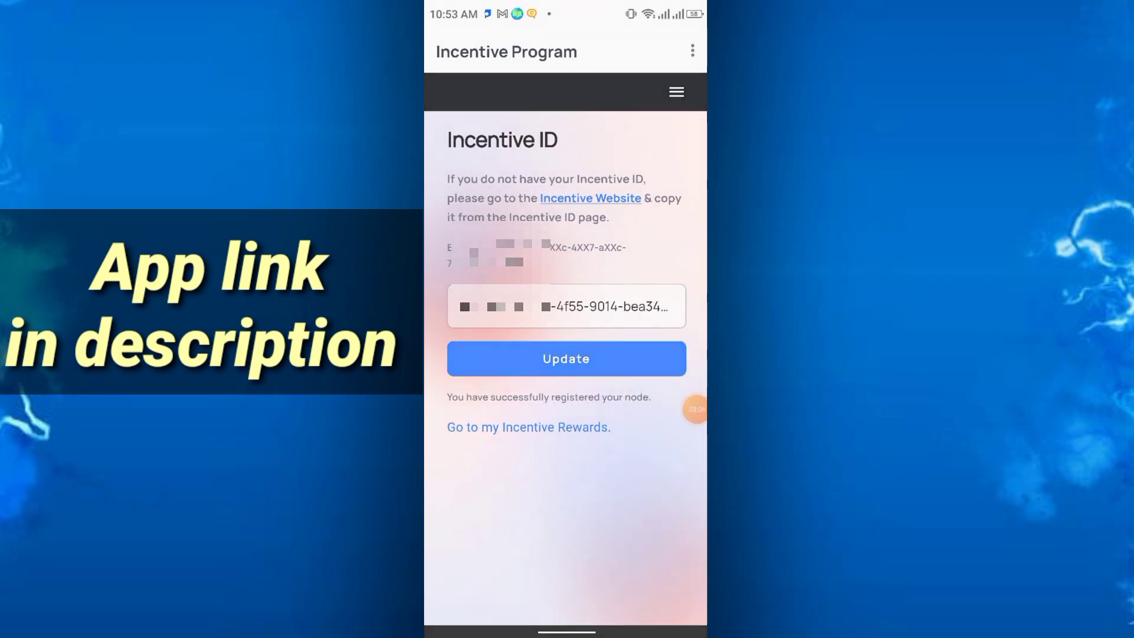
# Go to my Incentive Rewards to open the Rewards page
pyautogui.click(691, 409)
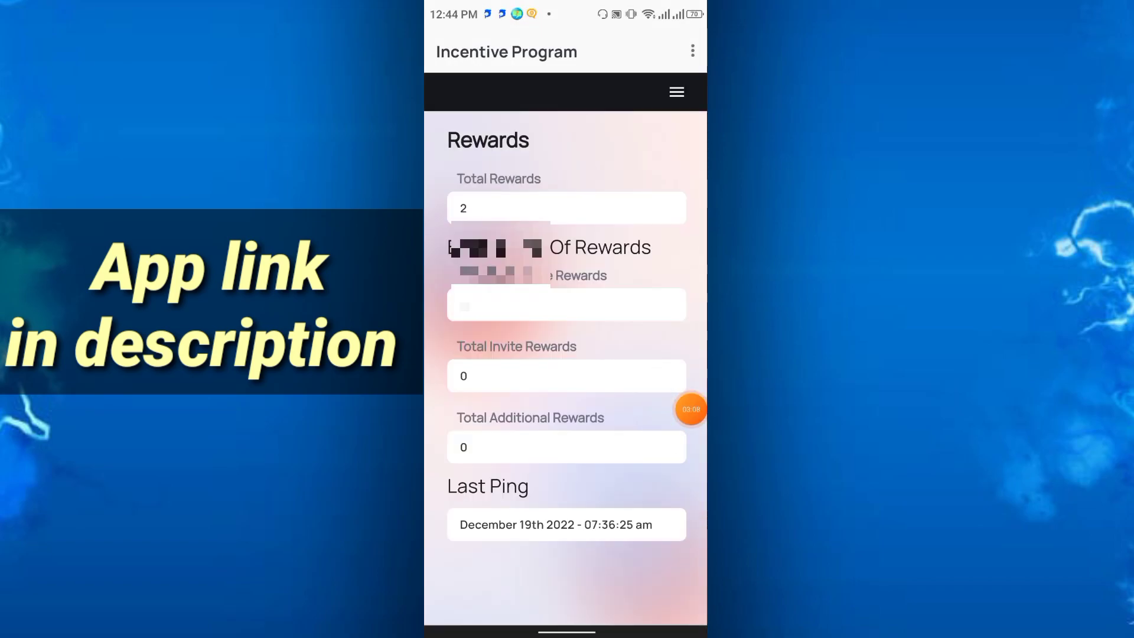
pyautogui.click(691, 409)
pyautogui.click(653, 430)
pyautogui.moveTo(546, 211); pyautogui.dragTo(636, 165)
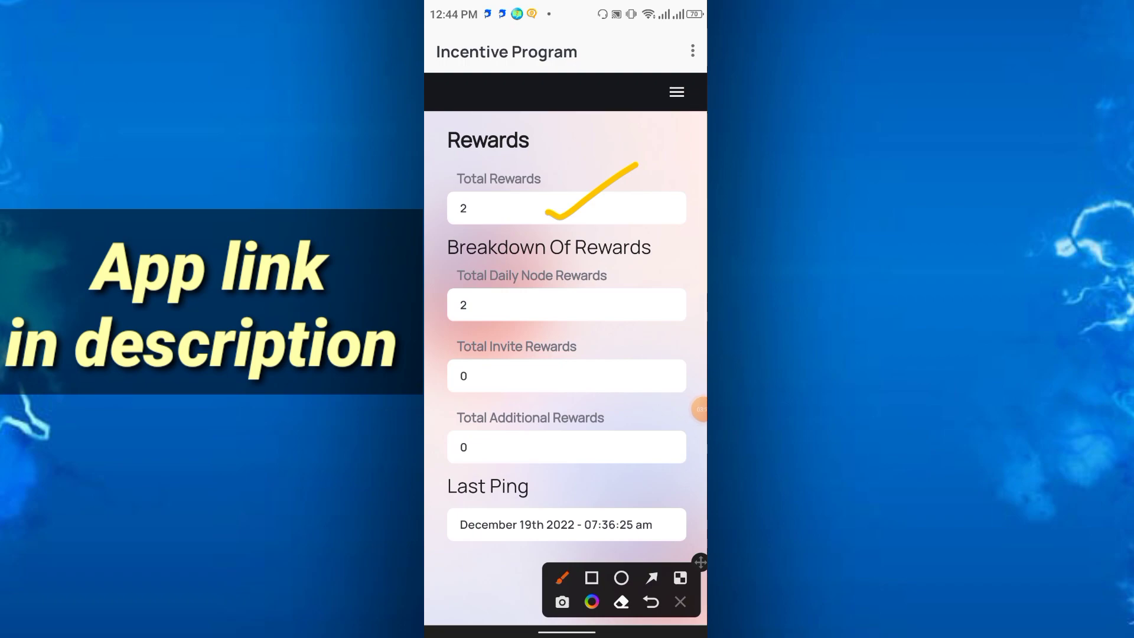
pyautogui.click(564, 308)
pyautogui.moveTo(564, 308); pyautogui.dragTo(678, 258)
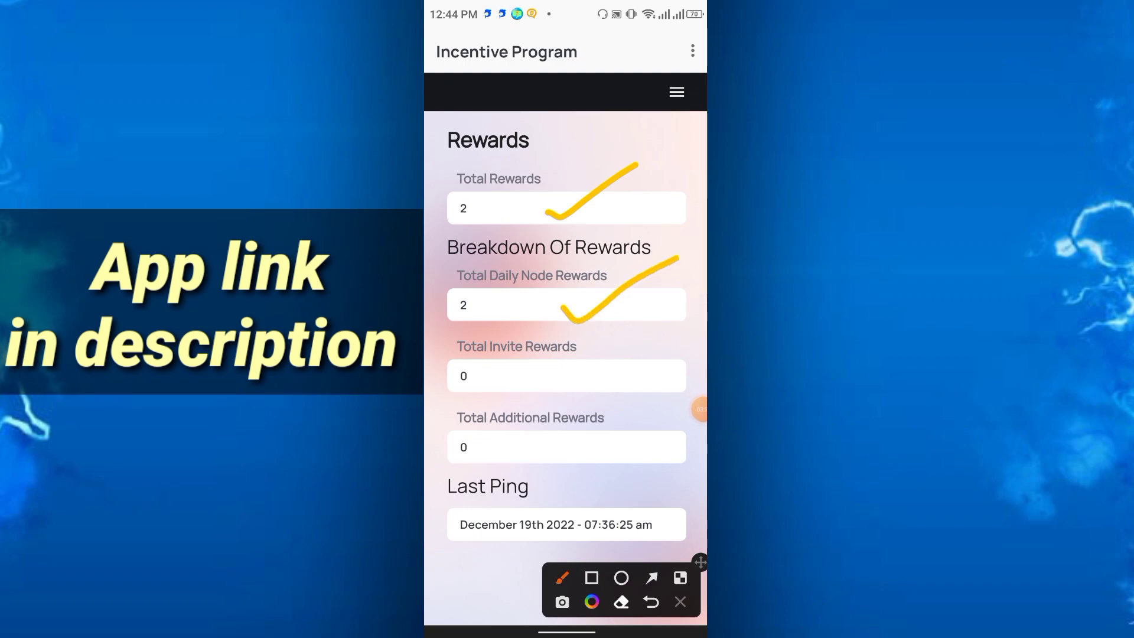
pyautogui.moveTo(472, 358); pyautogui.dragTo(593, 350)
pyautogui.moveTo(494, 431); pyautogui.dragTo(607, 424)
pyautogui.click(680, 602)
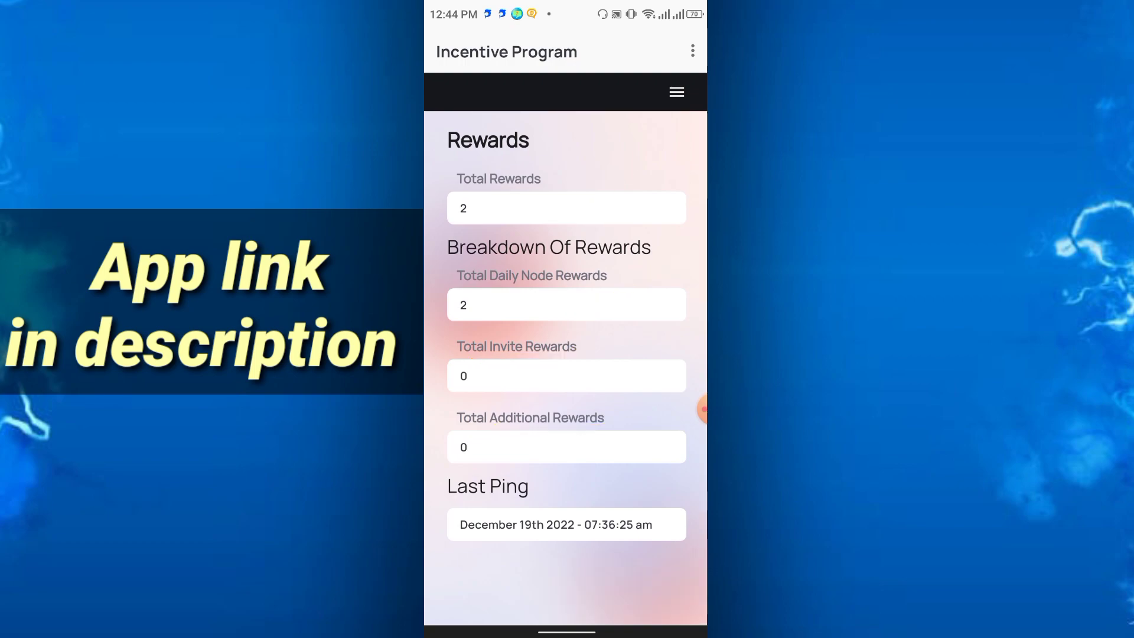
pyautogui.click(703, 408)
# Review the totals: 2 daily node rewards, 0 invite and 0 additional rewards, last ping December 19th 2022
pyautogui.click(702, 409)
pyautogui.click(656, 431)
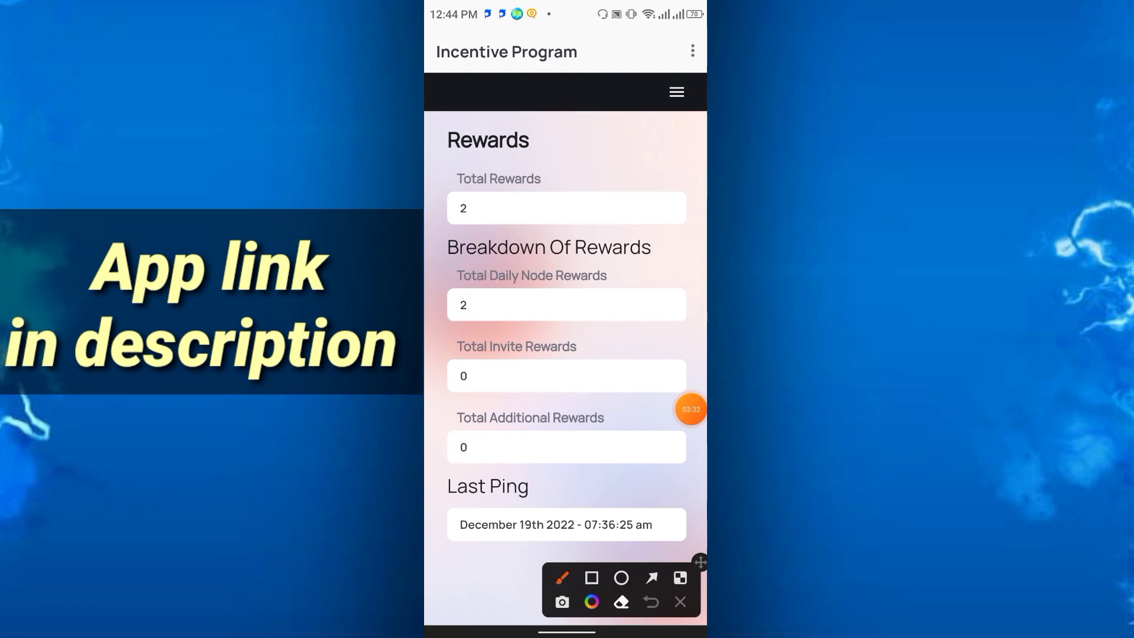
pyautogui.moveTo(660, 112)
pyautogui.mouseDown()
pyautogui.moveTo(595, 188)
pyautogui.moveTo(609, 125)
pyautogui.moveTo(665, 155)
pyautogui.mouseUp()
pyautogui.click(679, 602)
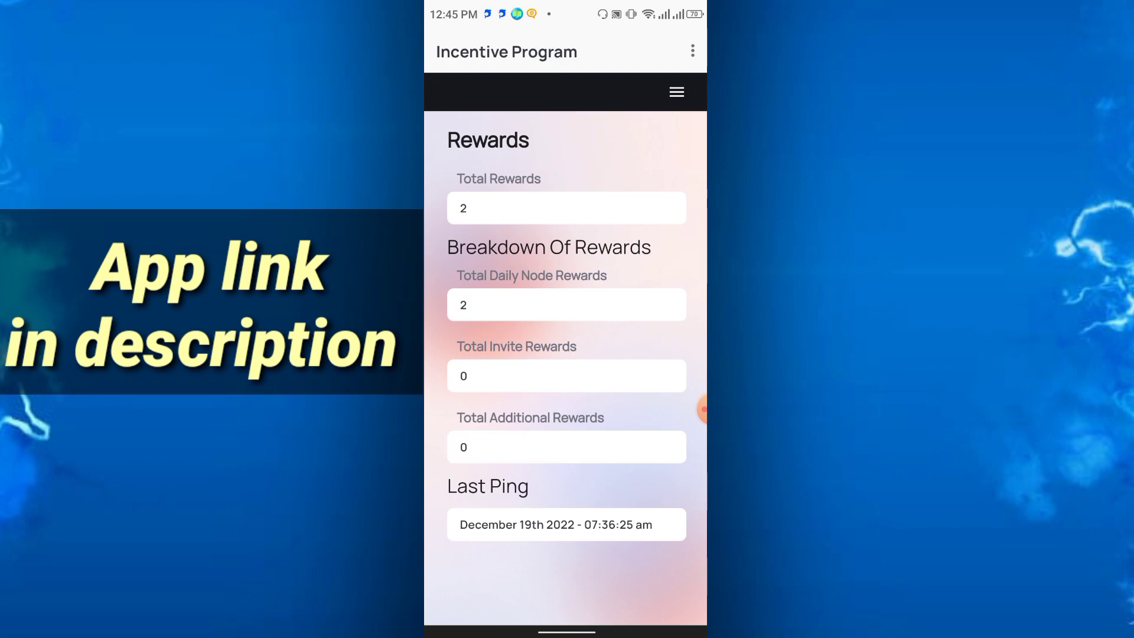
pyautogui.click(702, 409)
pyautogui.click(688, 405)
pyautogui.click(688, 406)
pyautogui.click(656, 430)
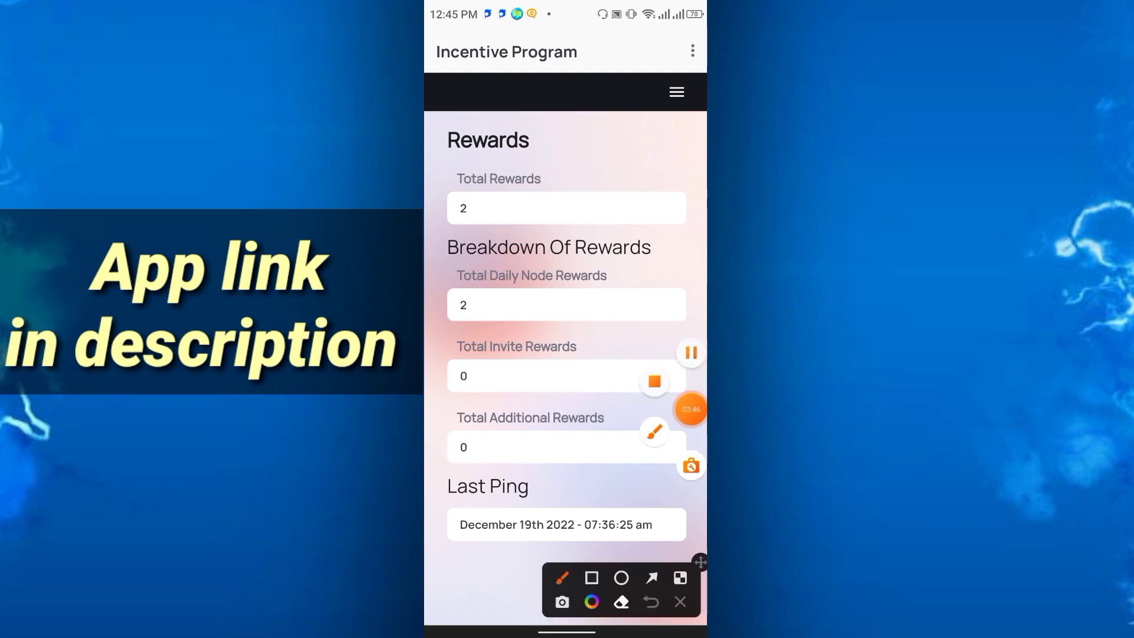
pyautogui.moveTo(670, 115); pyautogui.dragTo(624, 201)
pyautogui.moveTo(608, 147)
pyautogui.mouseDown()
pyautogui.moveTo(662, 156)
pyautogui.moveTo(672, 169)
pyautogui.mouseUp()
pyautogui.click(681, 602)
pyautogui.click(676, 92)
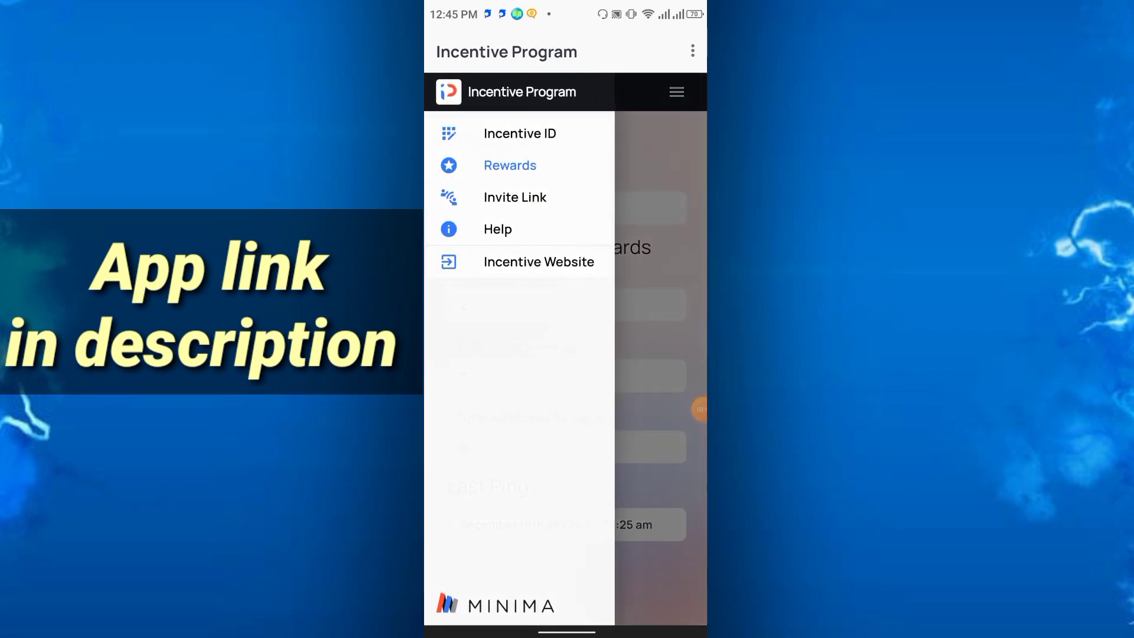
pyautogui.click(700, 408)
pyautogui.click(653, 432)
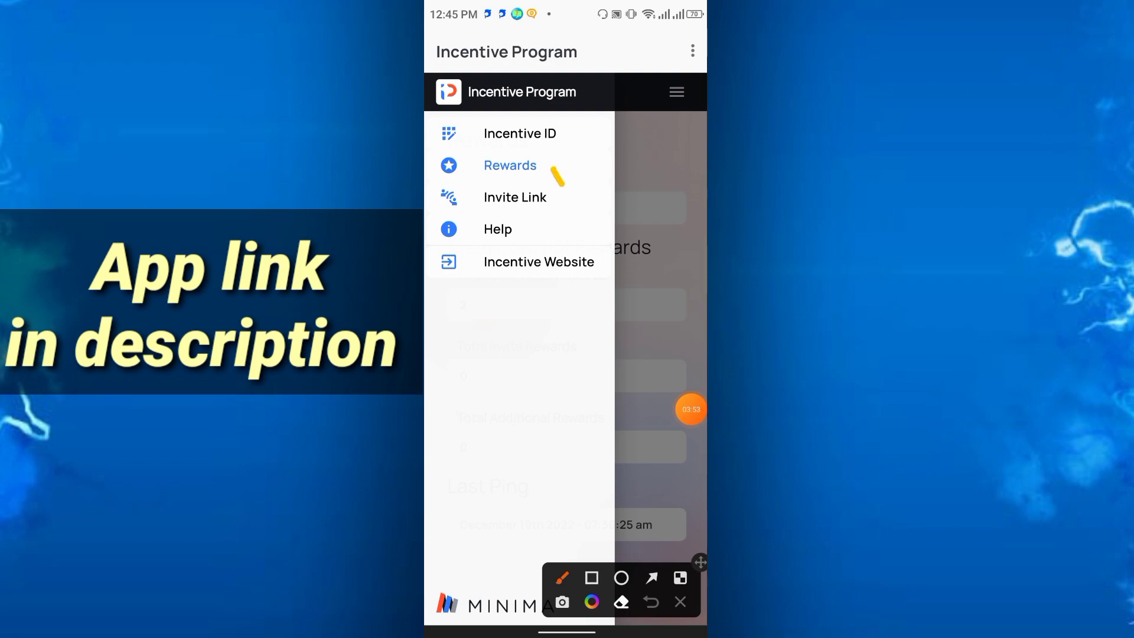
pyautogui.moveTo(562, 185); pyautogui.dragTo(625, 137)
pyautogui.moveTo(558, 198); pyautogui.dragTo(628, 157)
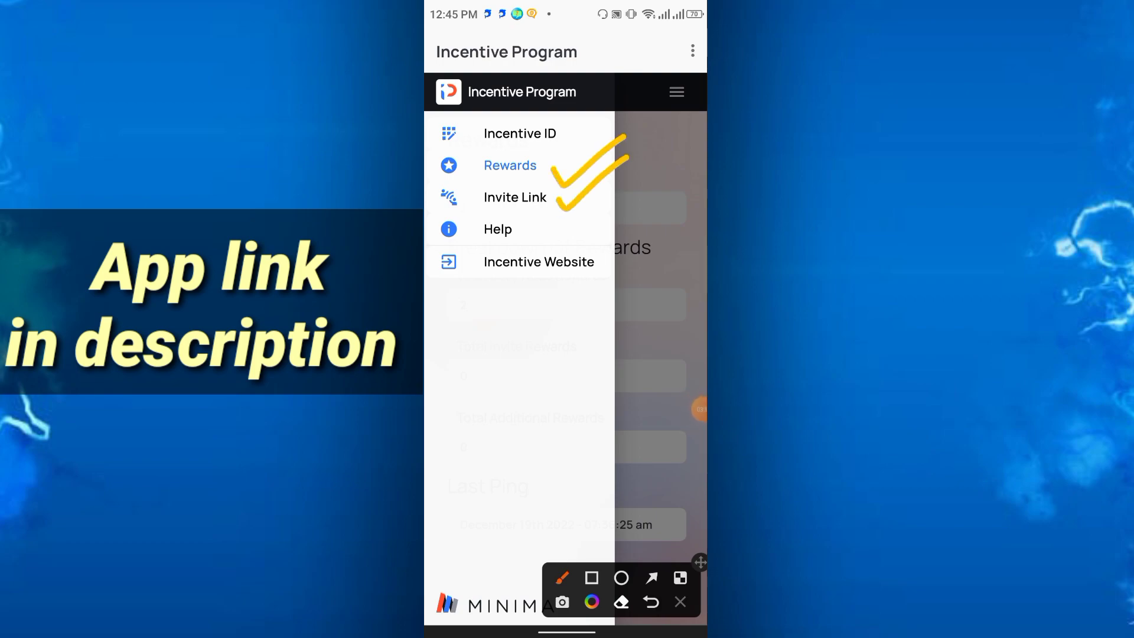
pyautogui.click(680, 602)
pyautogui.click(515, 198)
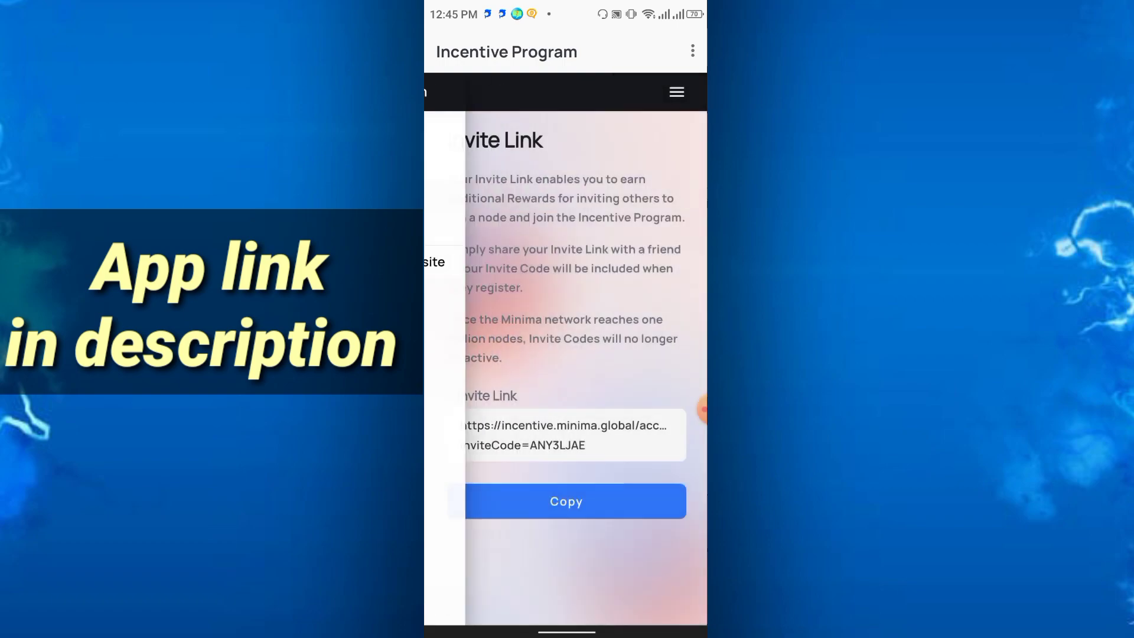
pyautogui.click(703, 408)
pyautogui.click(658, 385)
pyautogui.moveTo(606, 403)
pyautogui.mouseDown()
pyautogui.moveTo(460, 414)
pyautogui.moveTo(618, 399)
pyautogui.mouseUp()
pyautogui.moveTo(555, 509); pyautogui.dragTo(608, 401)
pyautogui.click(680, 602)
pyautogui.click(691, 409)
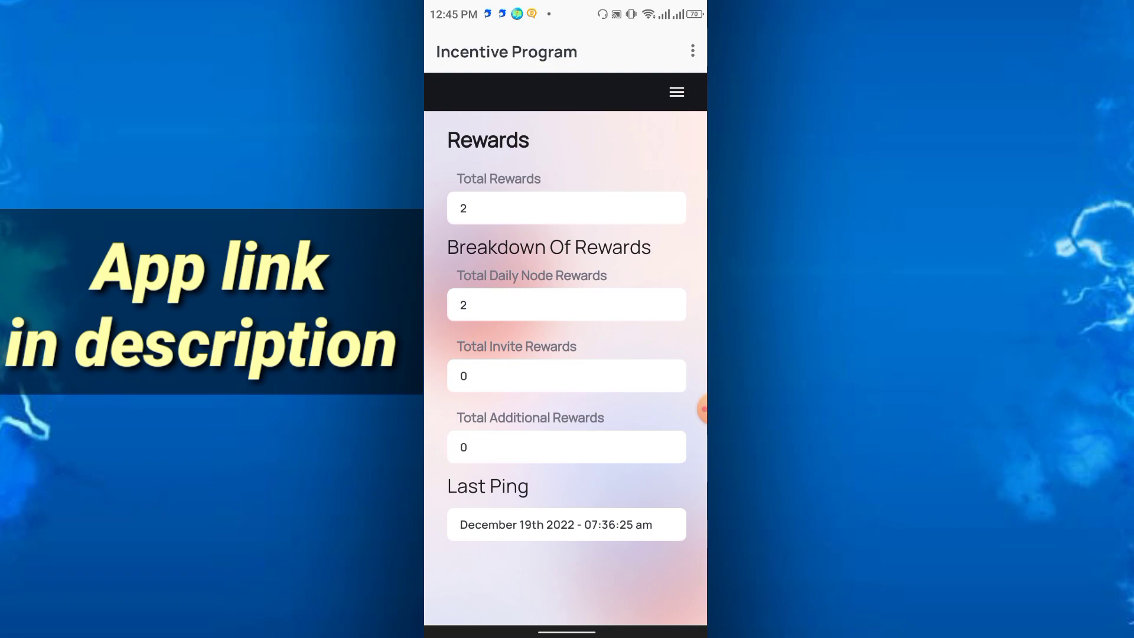
# Swipe up from the bottom edge to leave Minima for the Android home screen's app folders
pyautogui.click(702, 409)
pyautogui.click(653, 430)
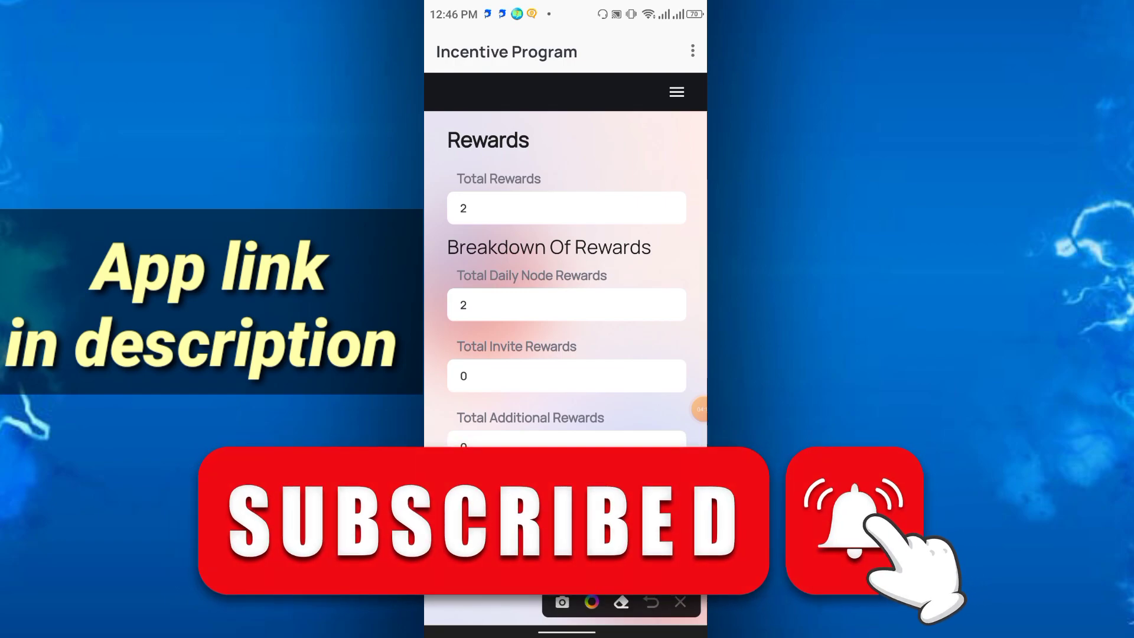
pyautogui.moveTo(545, 211); pyautogui.dragTo(649, 159)
pyautogui.click(680, 601)
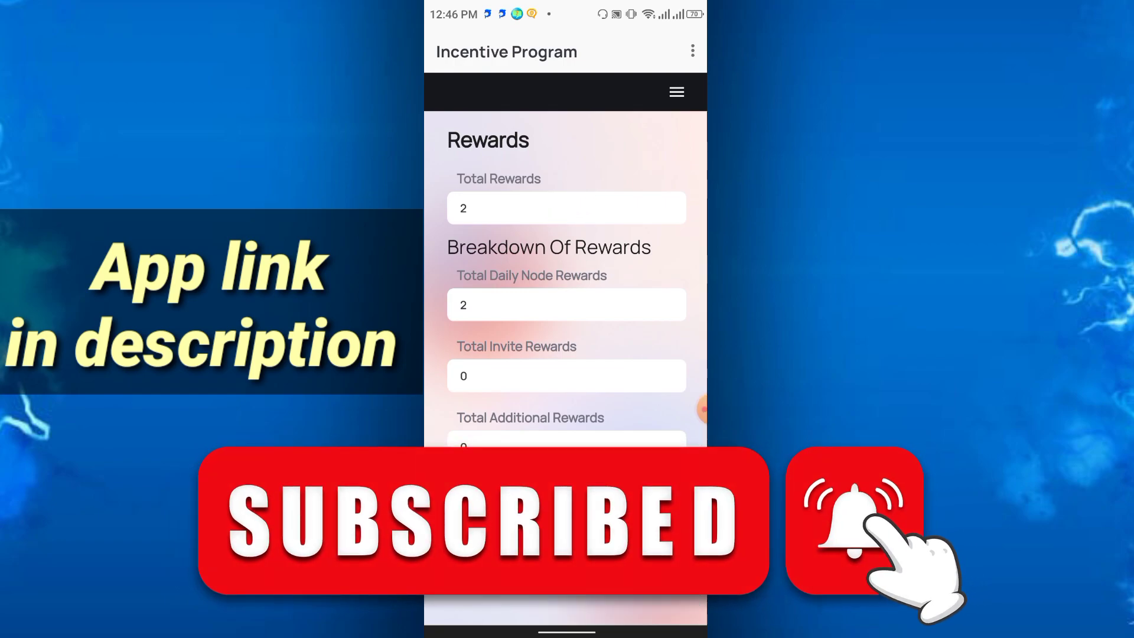
pyautogui.click(701, 409)
pyautogui.moveTo(566, 631); pyautogui.dragTo(566, 413)
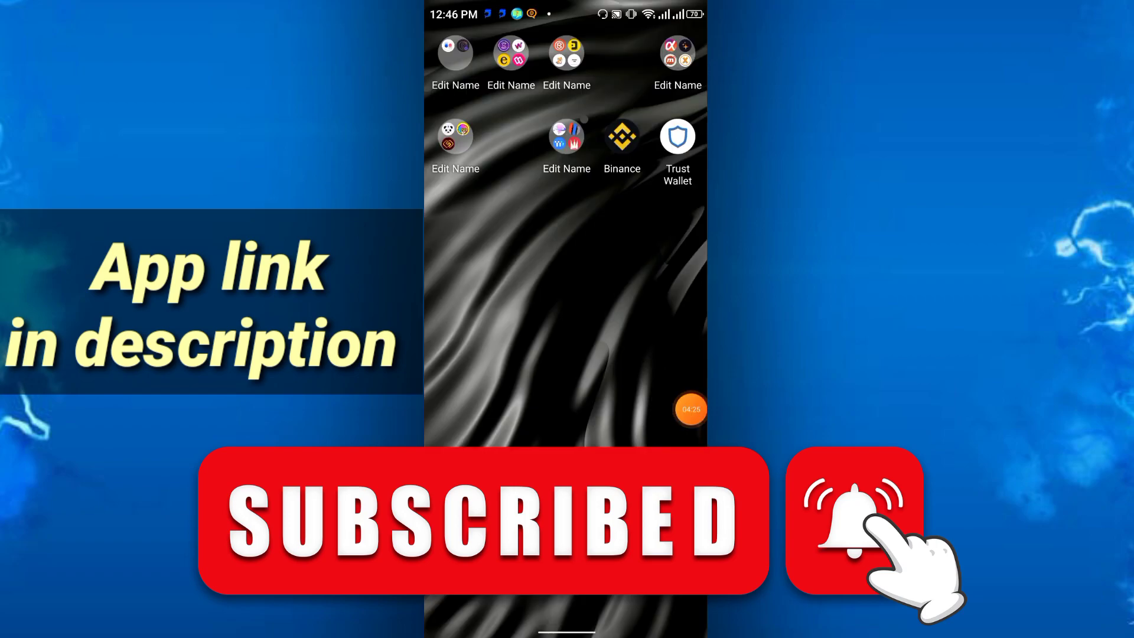